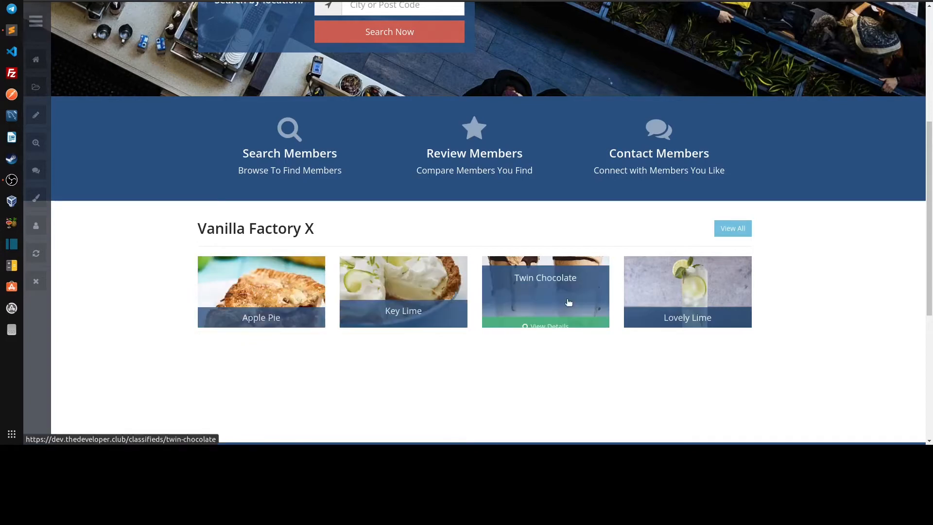
Examine the homepage's Vanilla Factory X listings and the Homepage design settings that control the displayed sections.
{"action": "mouse_move", "coordinate": [729, 280]}
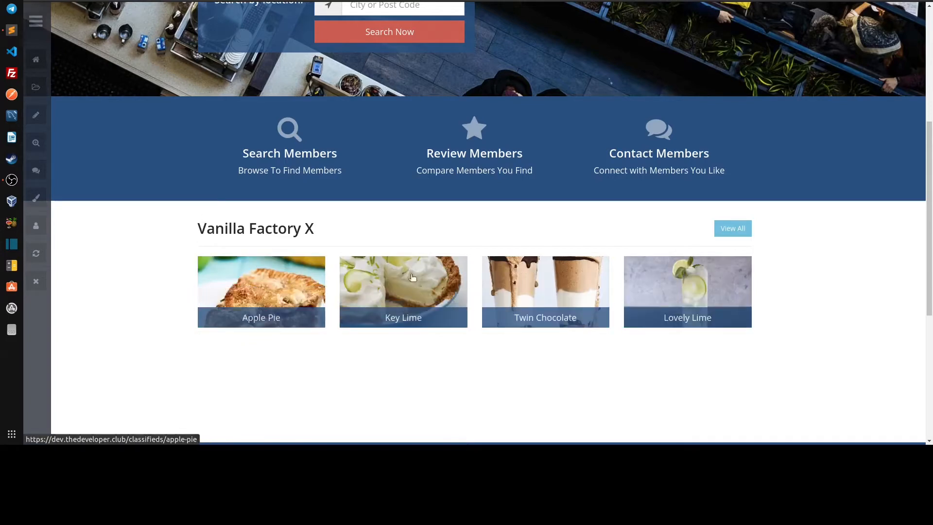
{"action": "mouse_move", "coordinate": [251, 274]}
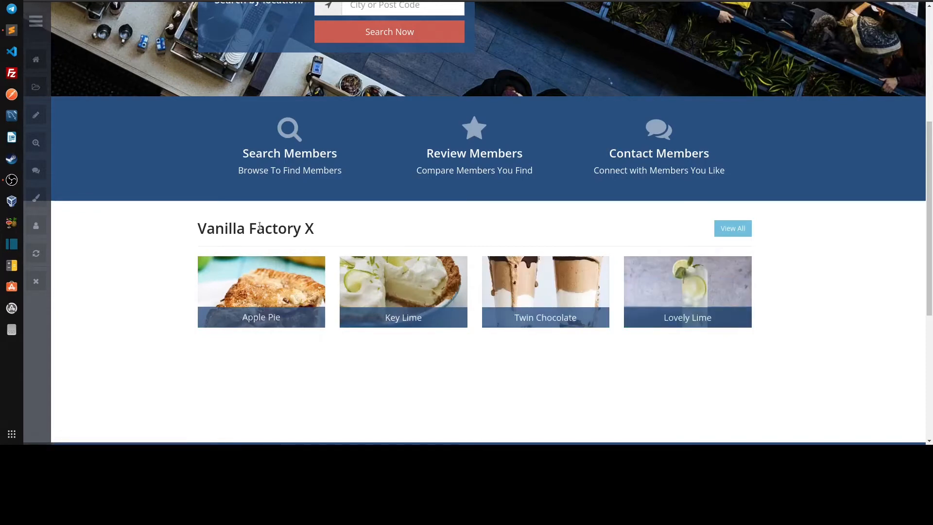
{"action": "mouse_move", "coordinate": [403, 274]}
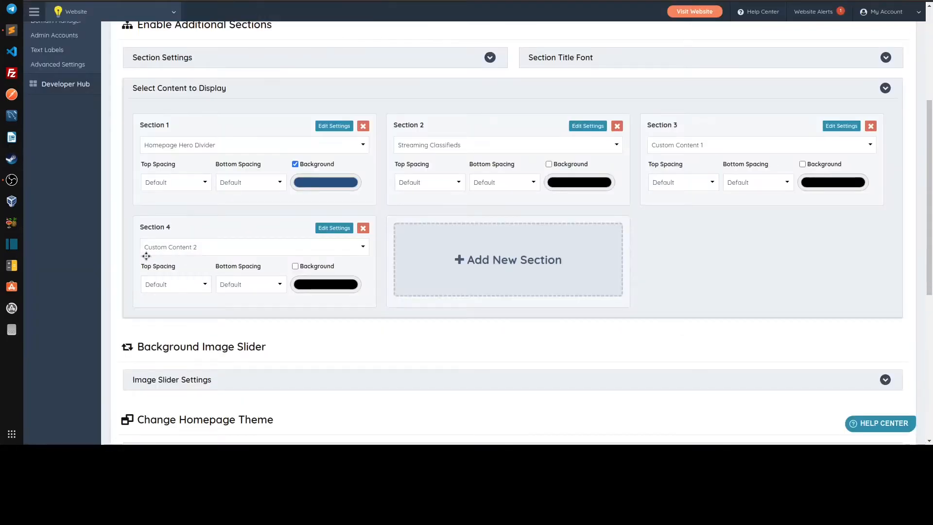
{"action": "scroll", "coordinate": [143, 238], "scroll_direction": "up", "scroll_amount": 3}
{"action": "scroll", "coordinate": [142, 238], "scroll_direction": "up", "scroll_amount": 2}
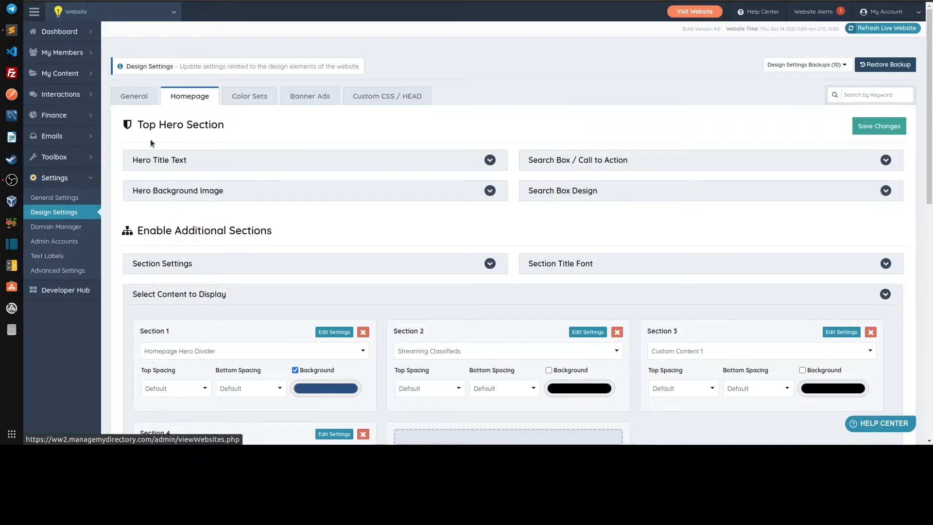
{"action": "scroll", "coordinate": [195, 131], "scroll_direction": "down", "scroll_amount": 3}
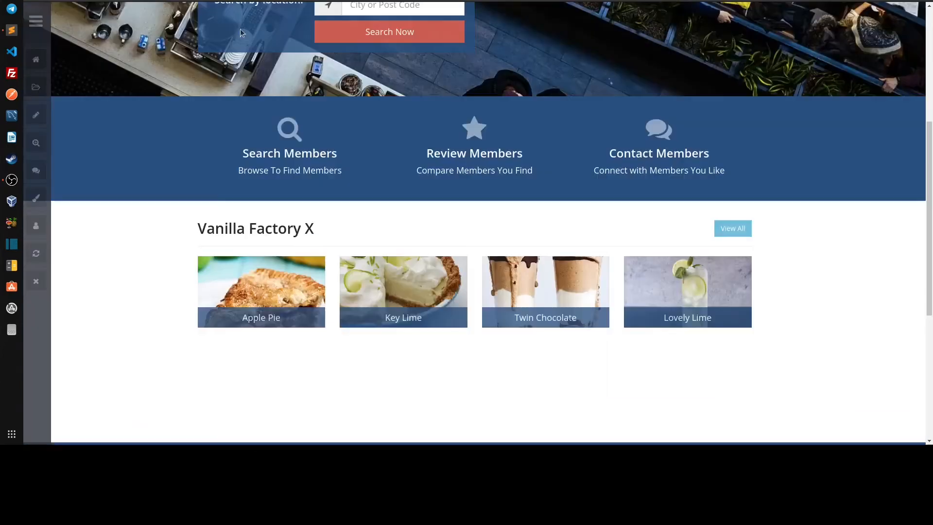
{"action": "left_click_drag", "start_coordinate": [187, 219], "coordinate": [614, 302]}
{"action": "left_click", "coordinate": [607, 360]}
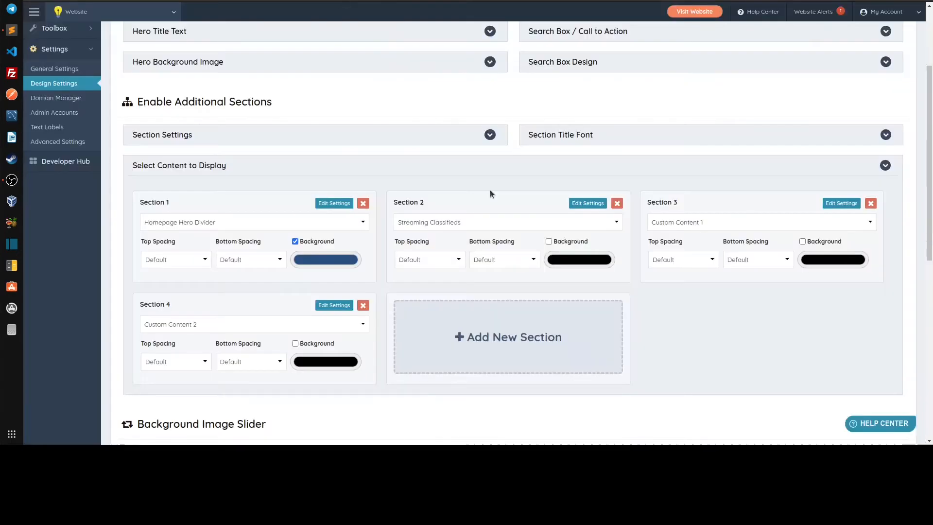
Set the Streaming Classifieds section to show 8 results, save it, and check the live homepage.
{"action": "left_click", "coordinate": [581, 205]}
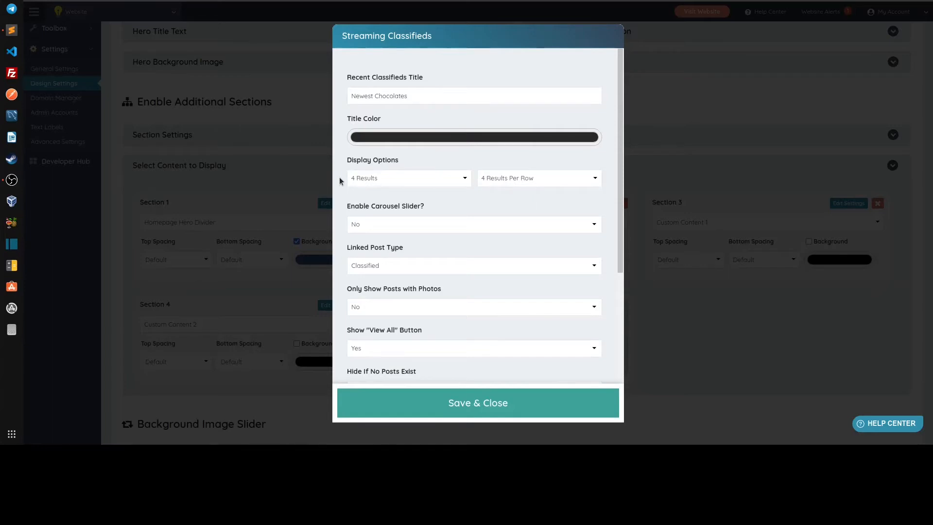
{"action": "left_click", "coordinate": [367, 178]}
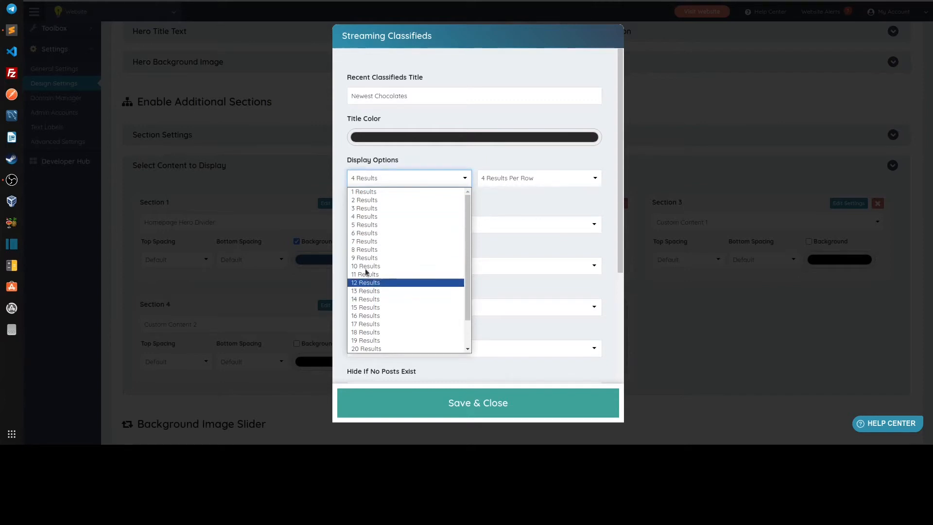
{"action": "left_click", "coordinate": [362, 249]}
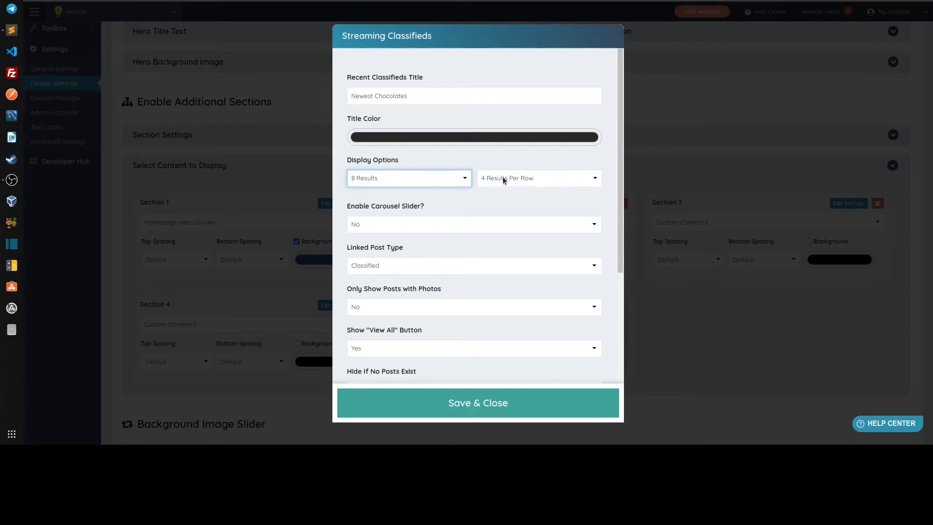
{"action": "left_click", "coordinate": [455, 401]}
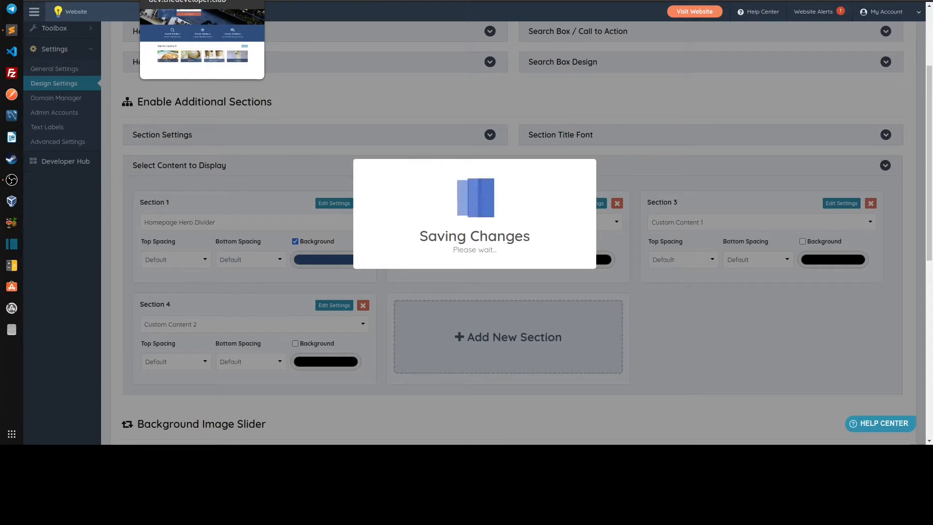
{"action": "left_click", "coordinate": [184, 1]}
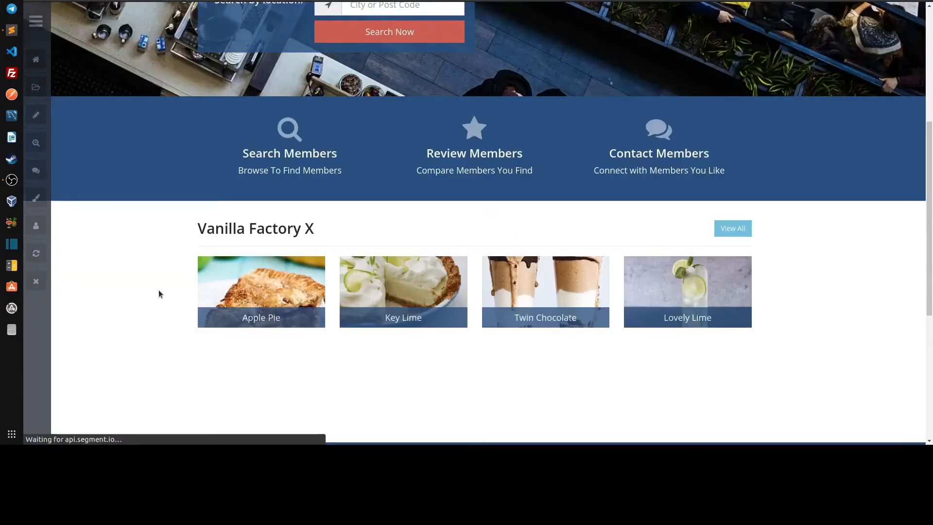
{"action": "scroll", "coordinate": [159, 292], "scroll_direction": "down", "scroll_amount": 3}
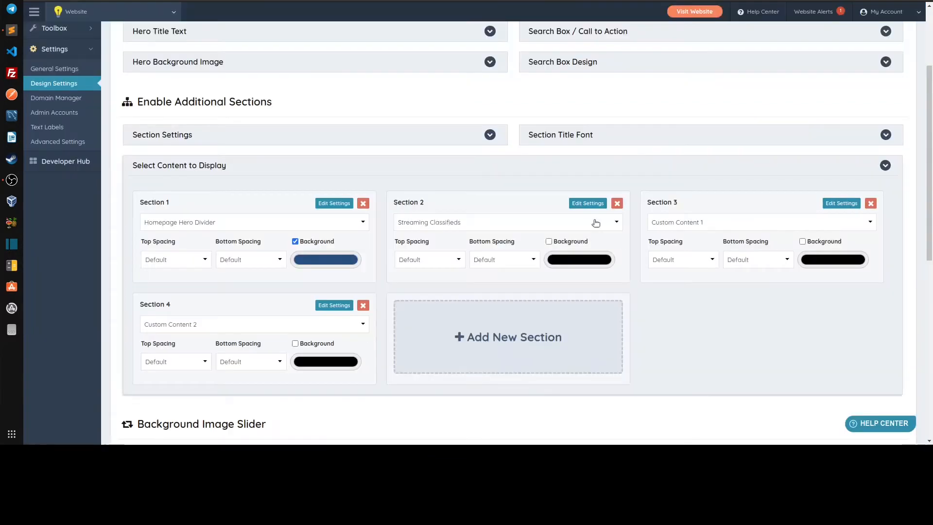
Set the Streaming Classifieds section to 8 results with 2 results per row, save it, and review the homepage listings.
{"action": "left_click", "coordinate": [587, 203]}
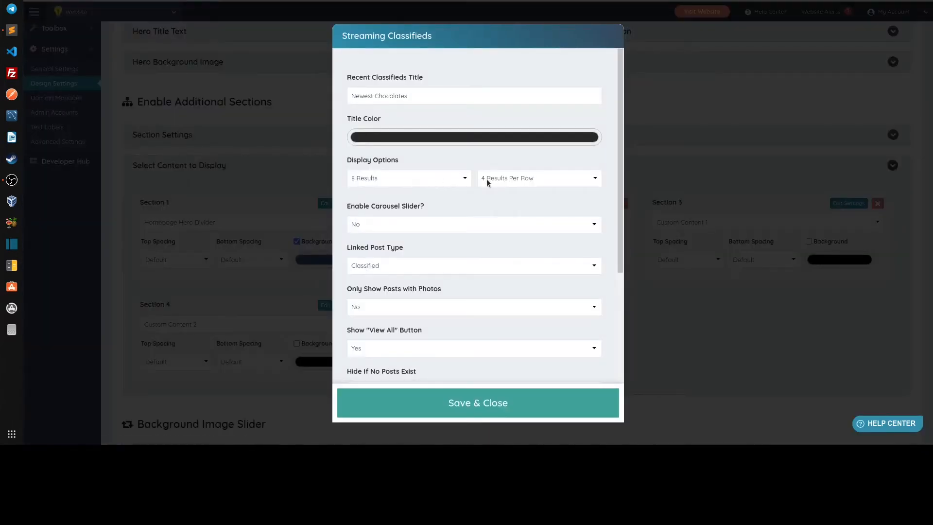
{"action": "left_click", "coordinate": [416, 179]}
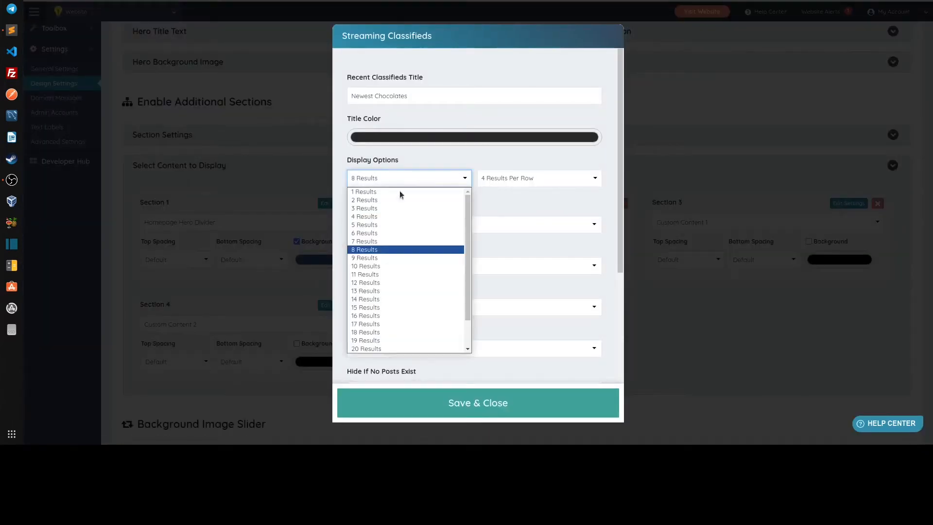
{"action": "left_click", "coordinate": [363, 250]}
{"action": "left_click", "coordinate": [496, 178]}
{"action": "left_click", "coordinate": [499, 194]}
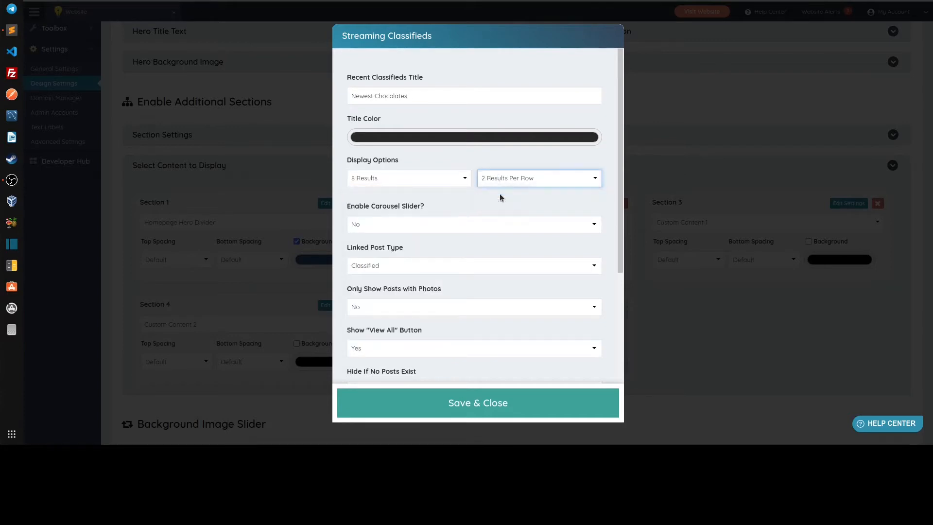
{"action": "left_click", "coordinate": [435, 404]}
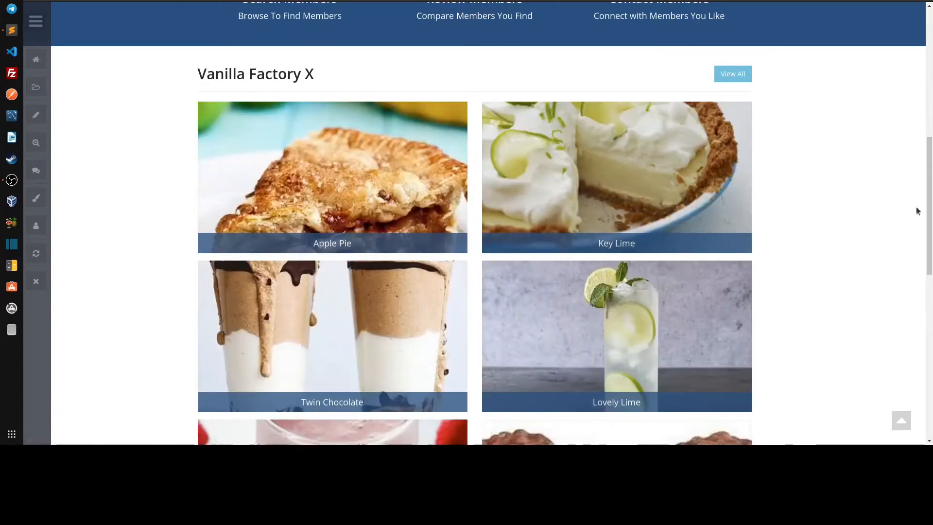
{"action": "scroll", "coordinate": [535, 131], "scroll_direction": "down", "scroll_amount": 1}
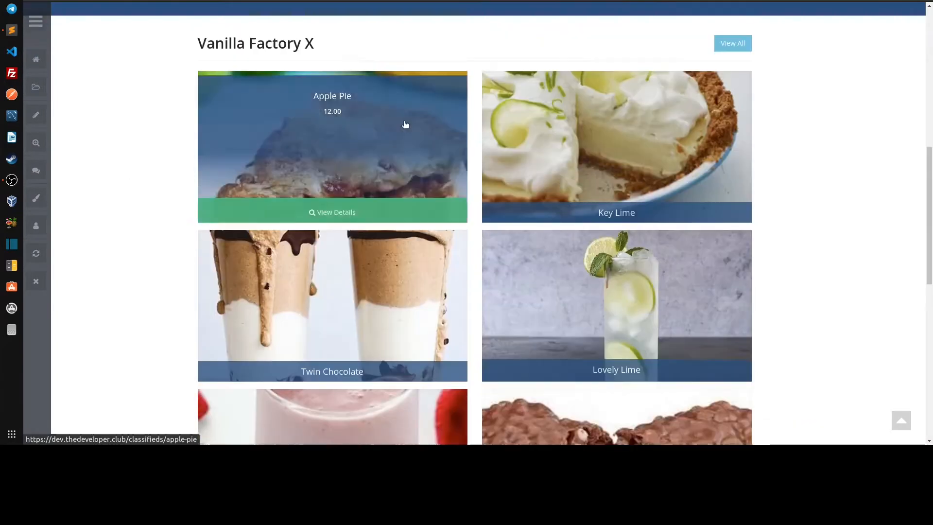
{"action": "scroll", "coordinate": [359, 92], "scroll_direction": "up", "scroll_amount": 1}
{"action": "scroll", "coordinate": [109, 135], "scroll_direction": "down", "scroll_amount": 10}
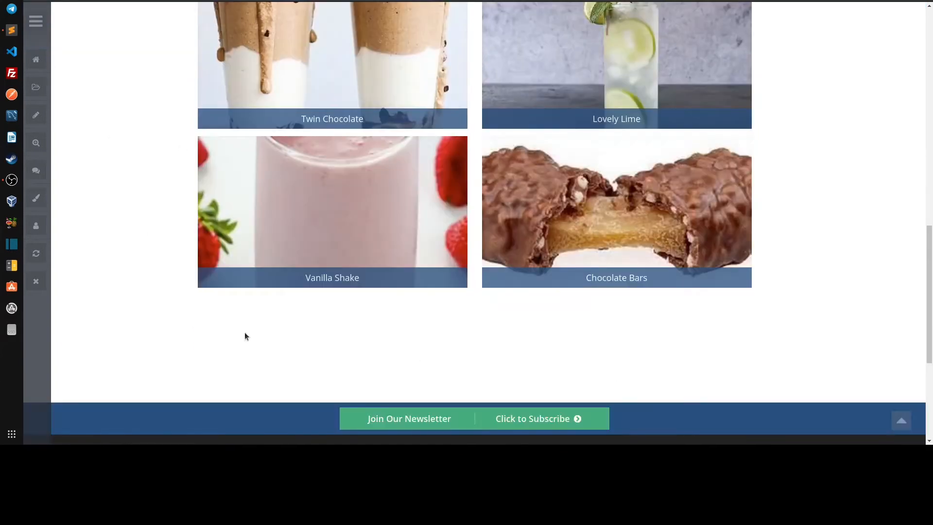
{"action": "scroll", "coordinate": [168, 146], "scroll_direction": "up", "scroll_amount": 9}
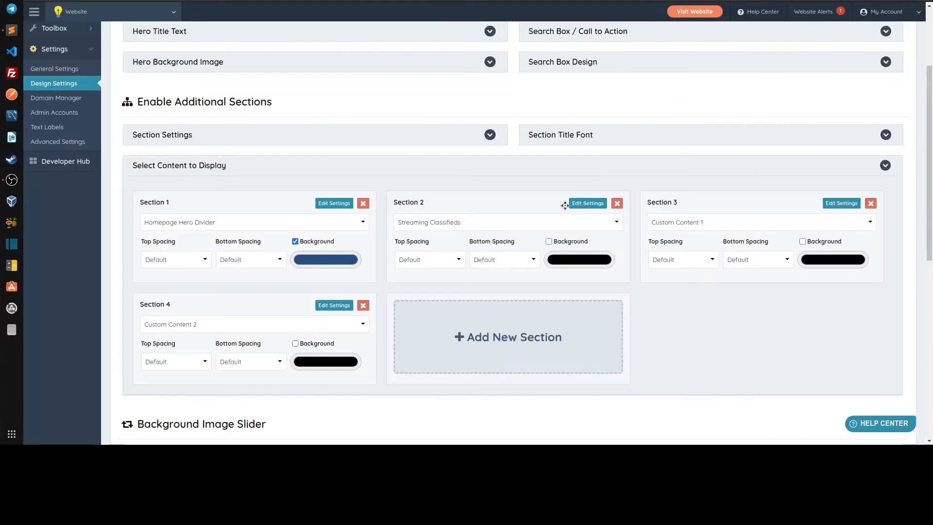
Open the Streaming Classifieds section's settings and examine the available result counts, results-per-row choices and remaining display options.
{"action": "left_click", "coordinate": [582, 204]}
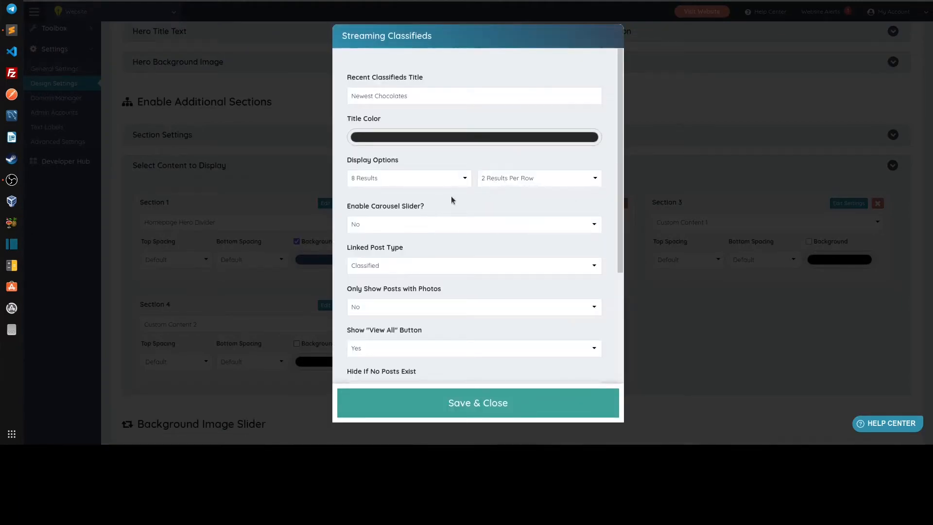
{"action": "left_click", "coordinate": [383, 183]}
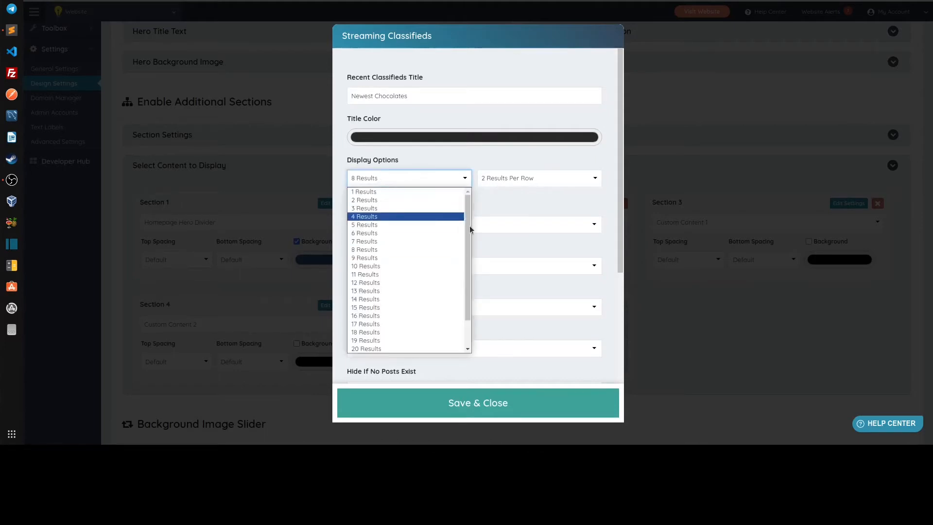
{"action": "left_click", "coordinate": [518, 201]}
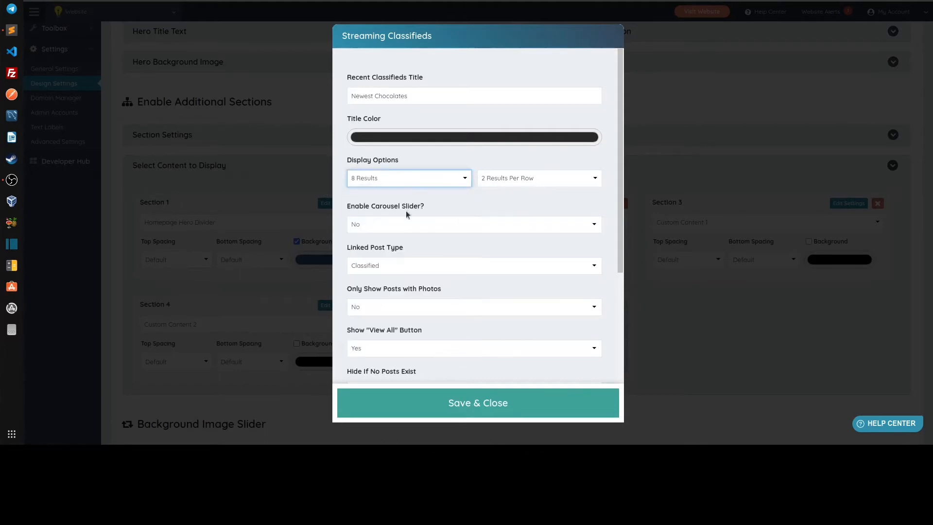
{"action": "scroll", "coordinate": [343, 228], "scroll_direction": "down", "scroll_amount": 5}
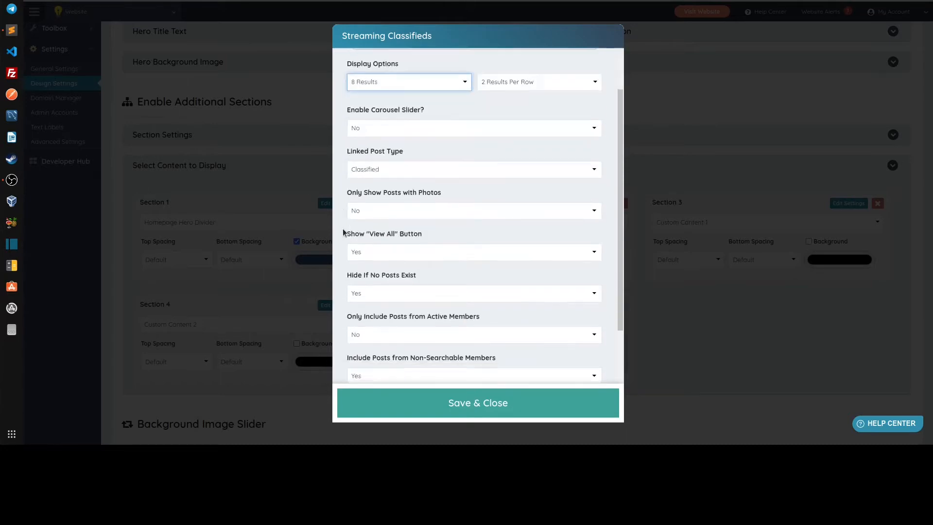
{"action": "scroll", "coordinate": [342, 236], "scroll_direction": "up", "scroll_amount": 6}
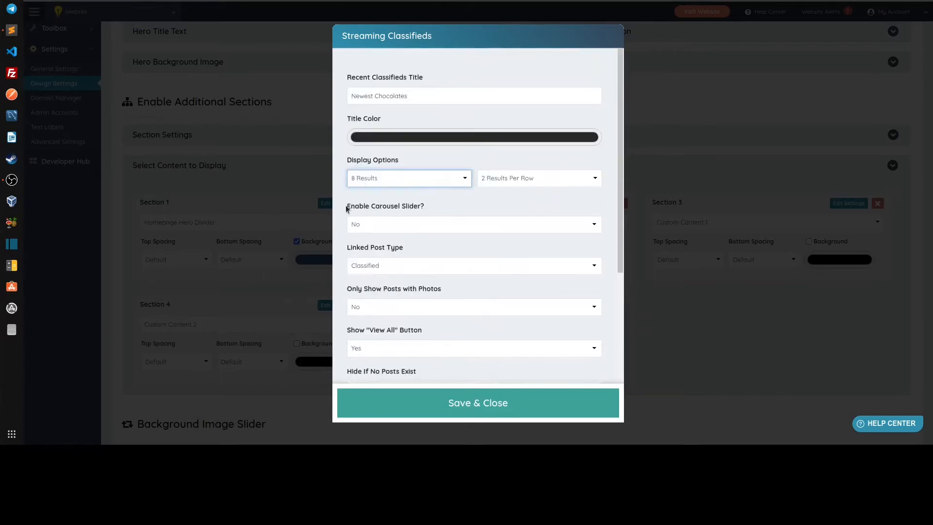
{"action": "left_click", "coordinate": [522, 179]}
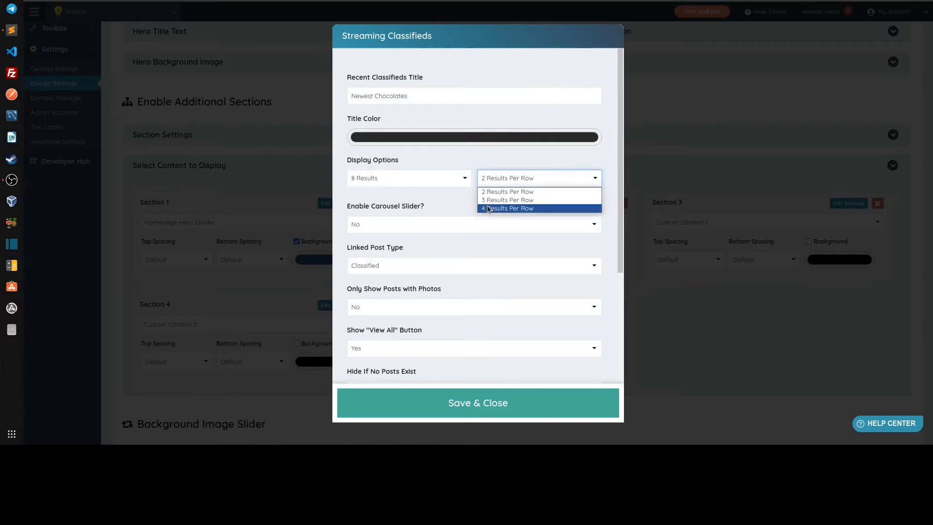
{"action": "left_click", "coordinate": [453, 197]}
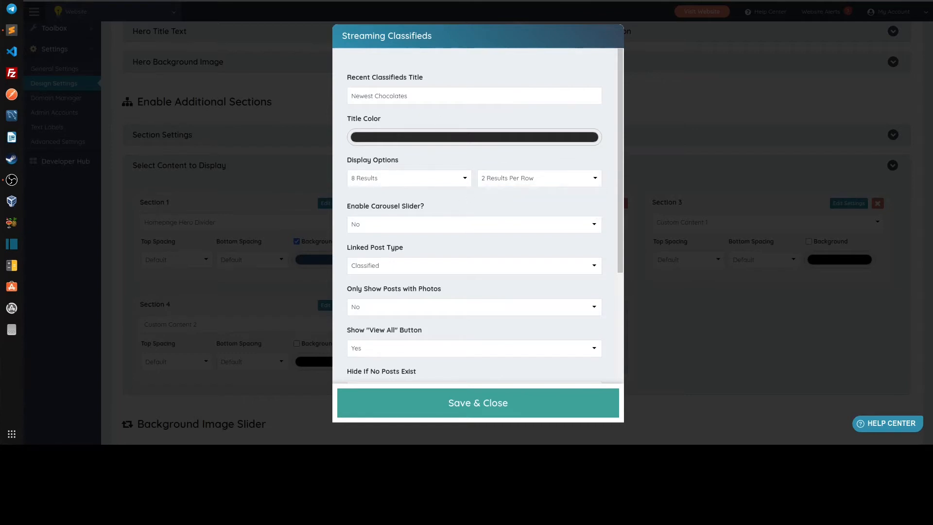
{"action": "left_click", "coordinate": [541, 179]}
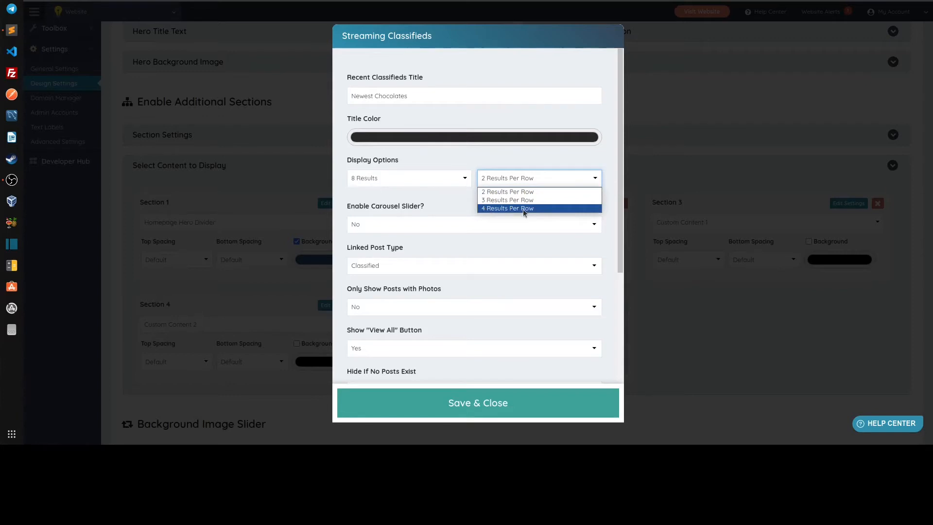
{"action": "left_click", "coordinate": [471, 198]}
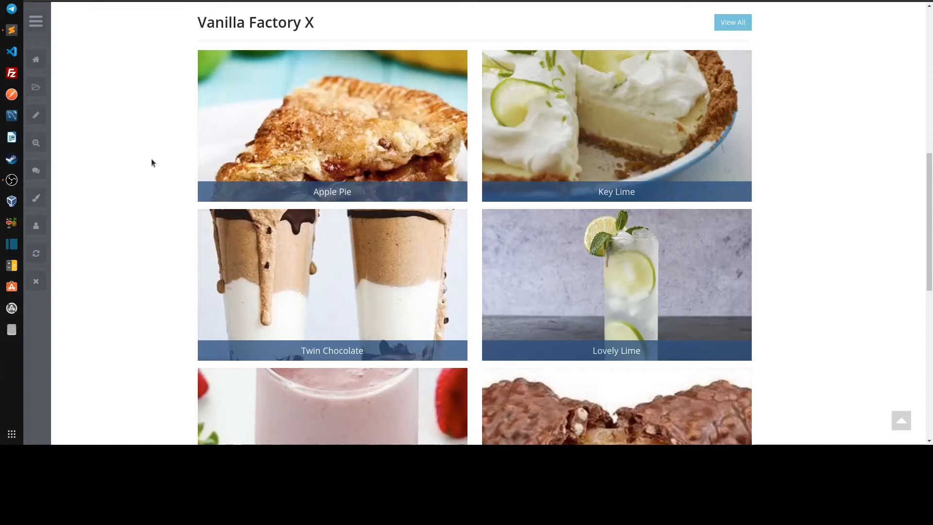
{"action": "scroll", "coordinate": [152, 163], "scroll_direction": "up", "scroll_amount": 2}
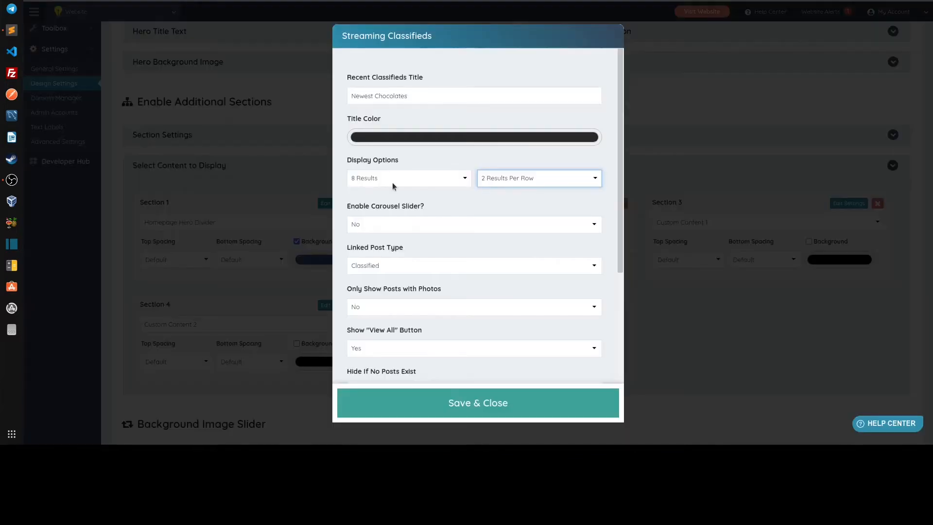
Set the Streaming Classifieds section to 4 results per row, save it, and reload the live homepage.
{"action": "left_click", "coordinate": [541, 178]}
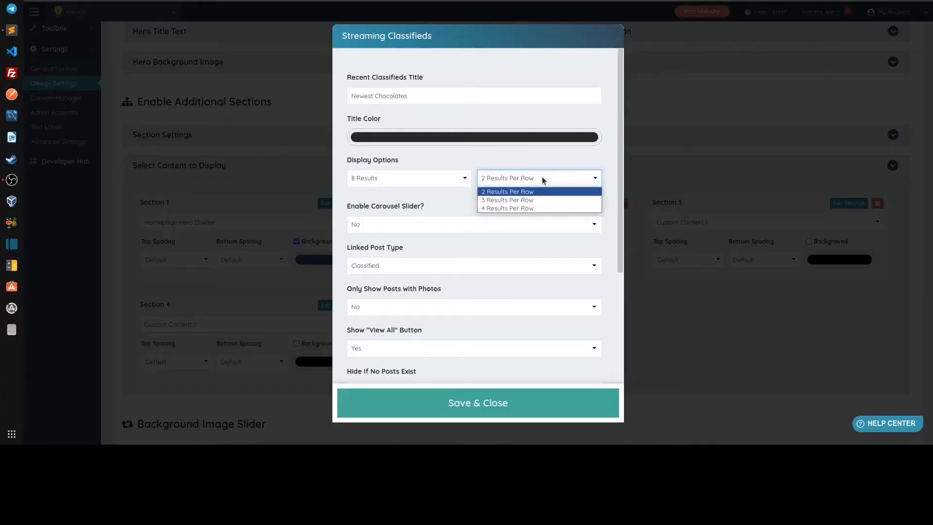
{"action": "left_click", "coordinate": [508, 208]}
{"action": "left_click", "coordinate": [456, 402]}
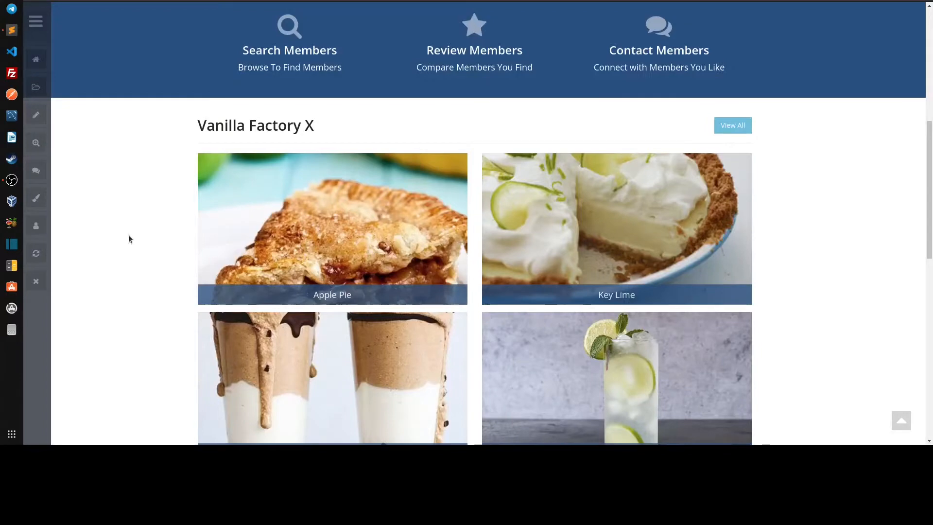
{"action": "right_click", "coordinate": [172, 175]}
{"action": "left_click", "coordinate": [133, 169]}
{"action": "key", "text": "F5"}
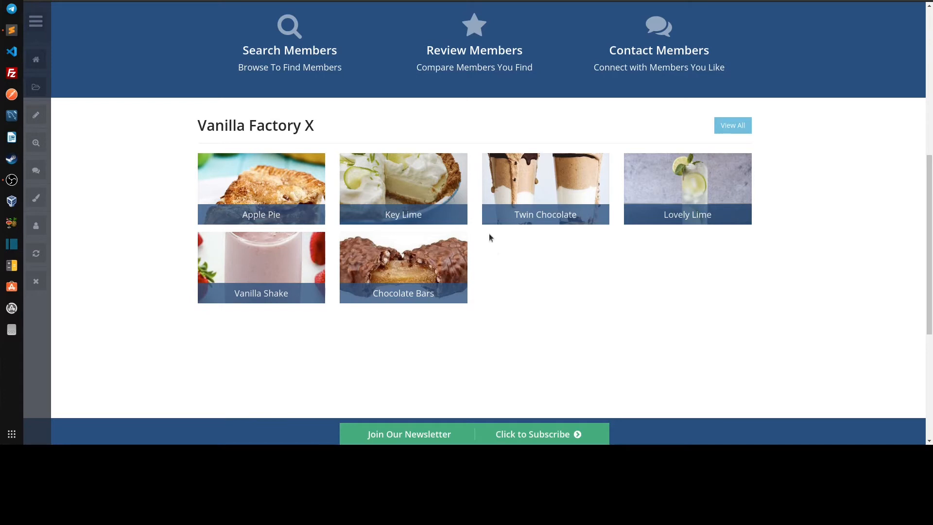
Inspect the Apple Pie listing's element on the homepage and resize the inspector so both listing rows stay in view.
{"action": "mouse_move", "coordinate": [265, 166]}
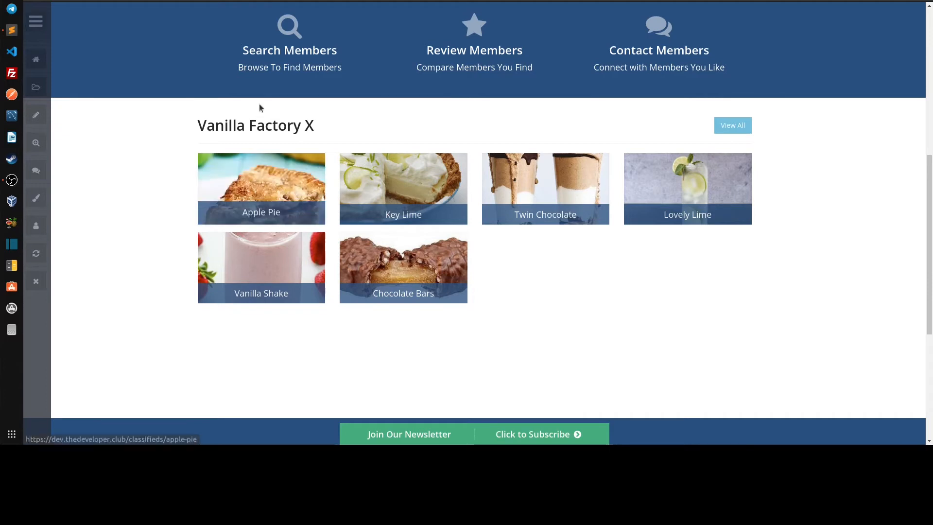
{"action": "mouse_move", "coordinate": [418, 173]}
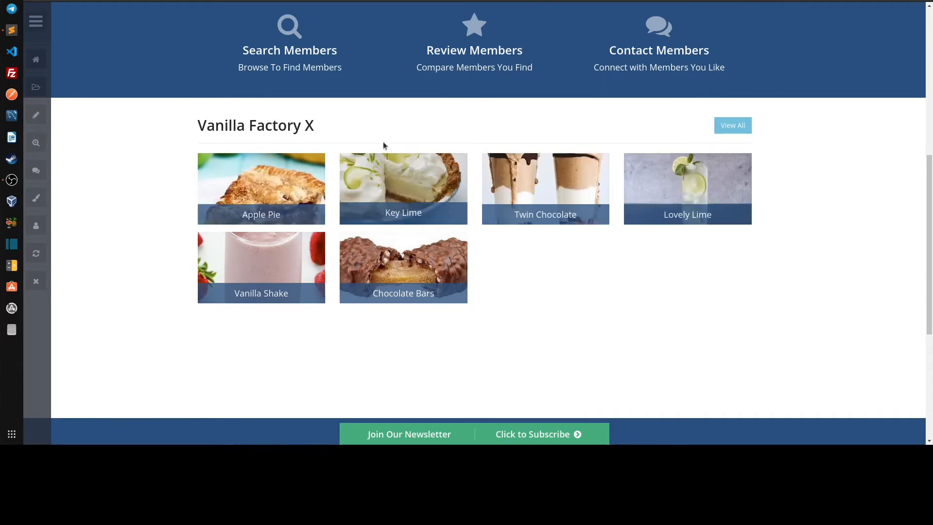
{"action": "right_click", "coordinate": [230, 168]}
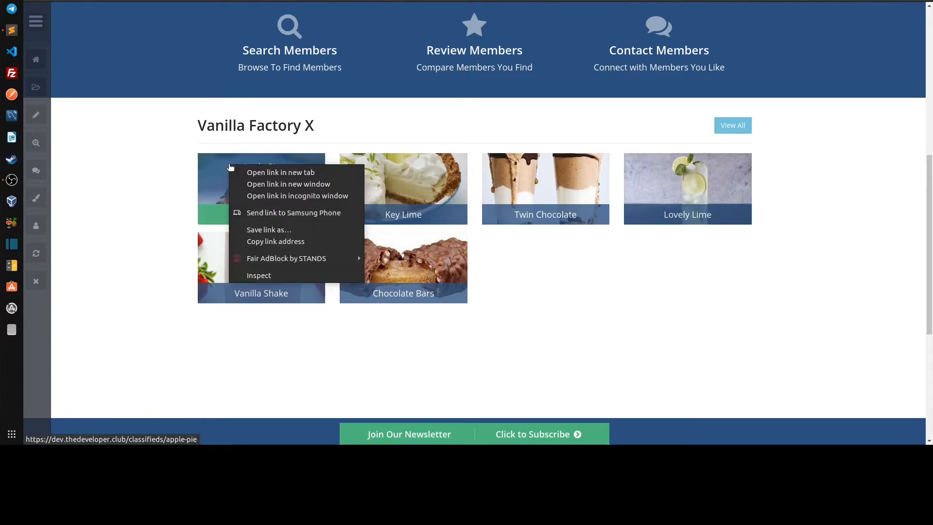
{"action": "left_click", "coordinate": [250, 273]}
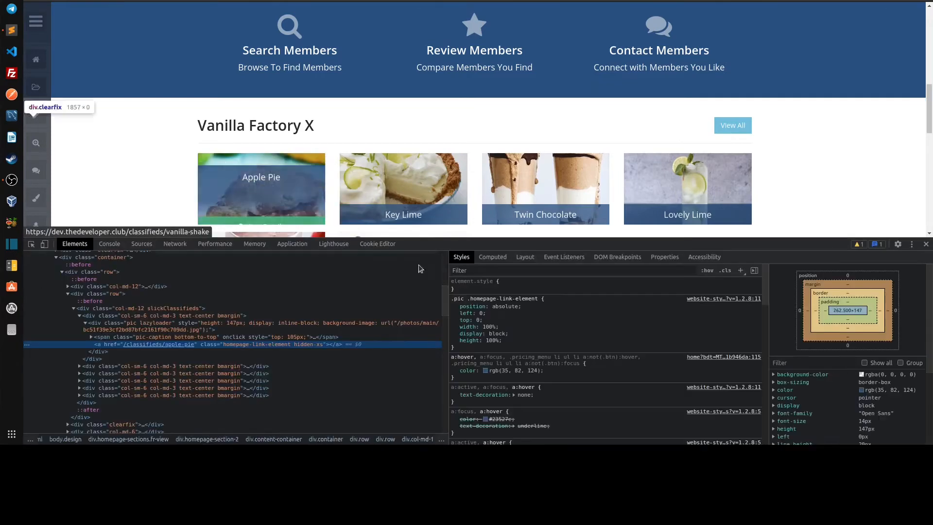
{"action": "left_click_drag", "start_coordinate": [425, 239], "coordinate": [424, 349]}
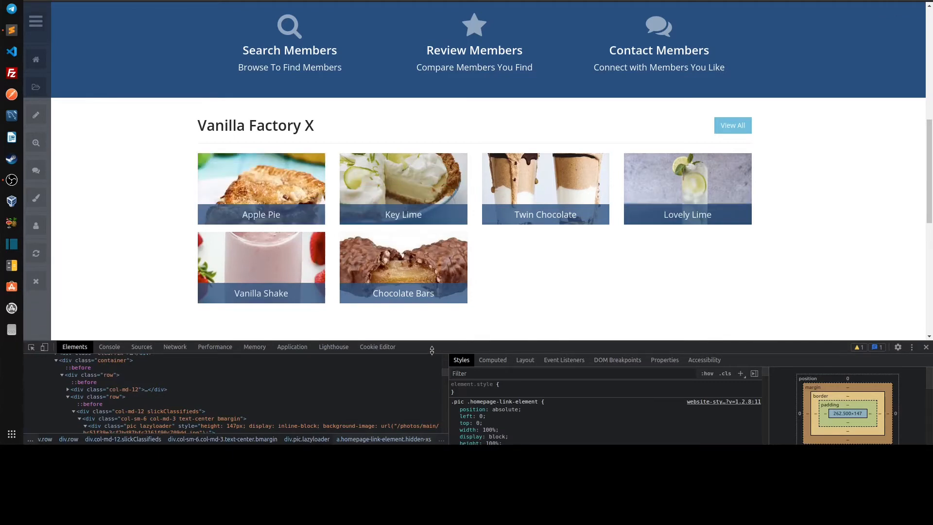
{"action": "left_click_drag", "start_coordinate": [455, 342], "coordinate": [444, 321]}
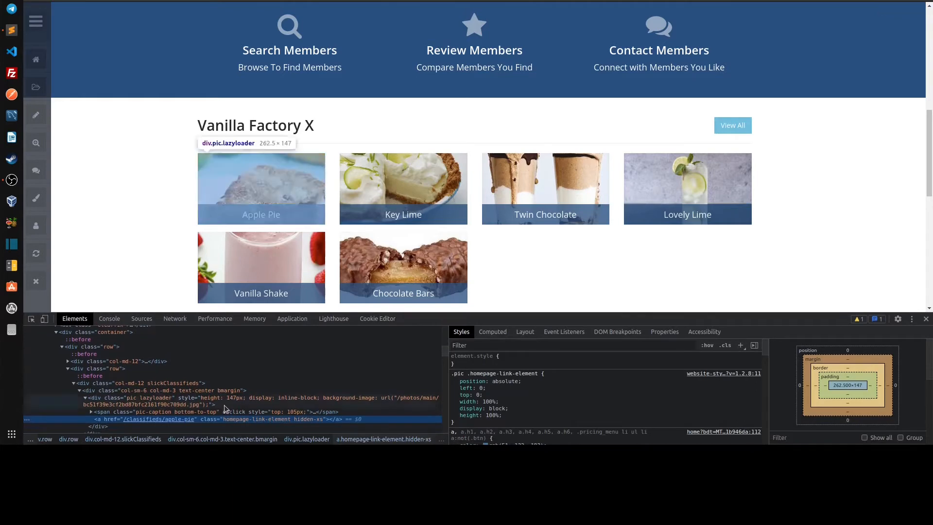
Change the column class of the Apple Pie listing's container to col-md-2 in the inspected markup.
{"action": "left_click", "coordinate": [164, 390]}
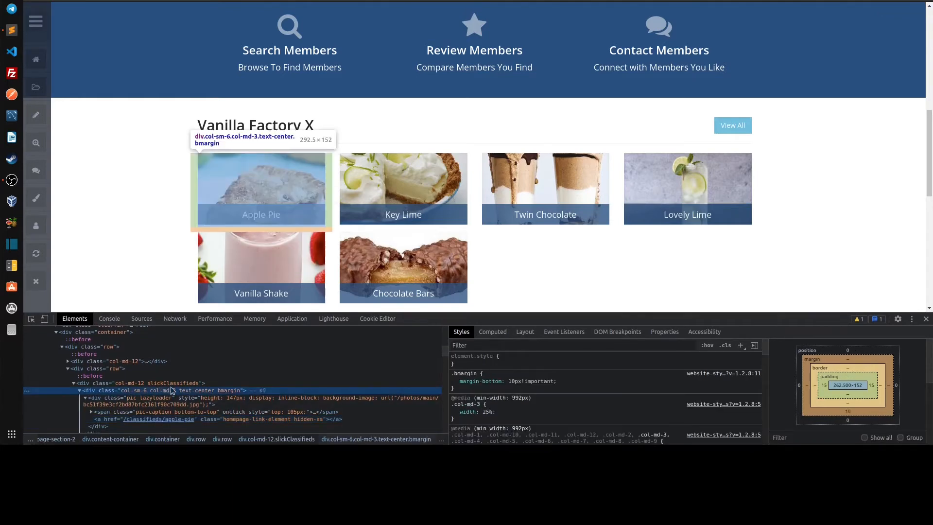
{"action": "left_click", "coordinate": [176, 391]}
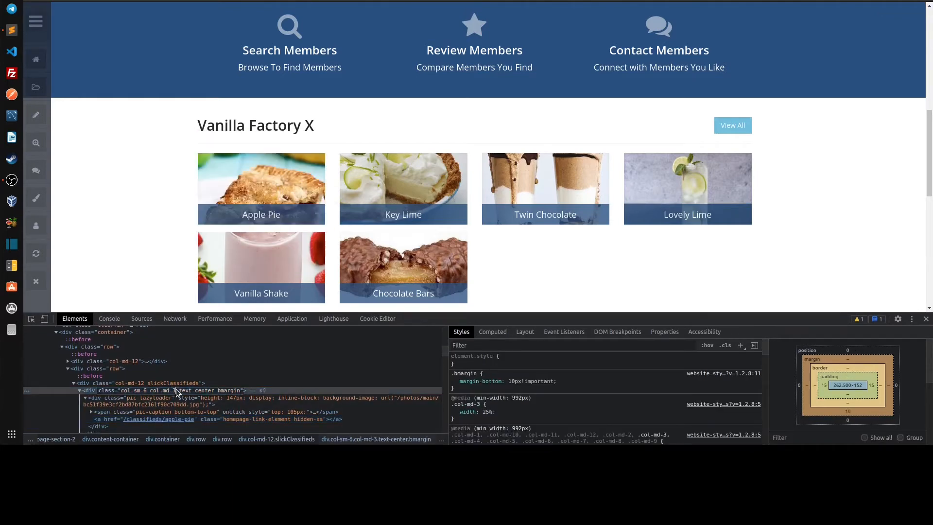
{"action": "key", "text": "BackSpace"}
{"action": "type", "text": "2"}
{"action": "key", "text": "Return"}
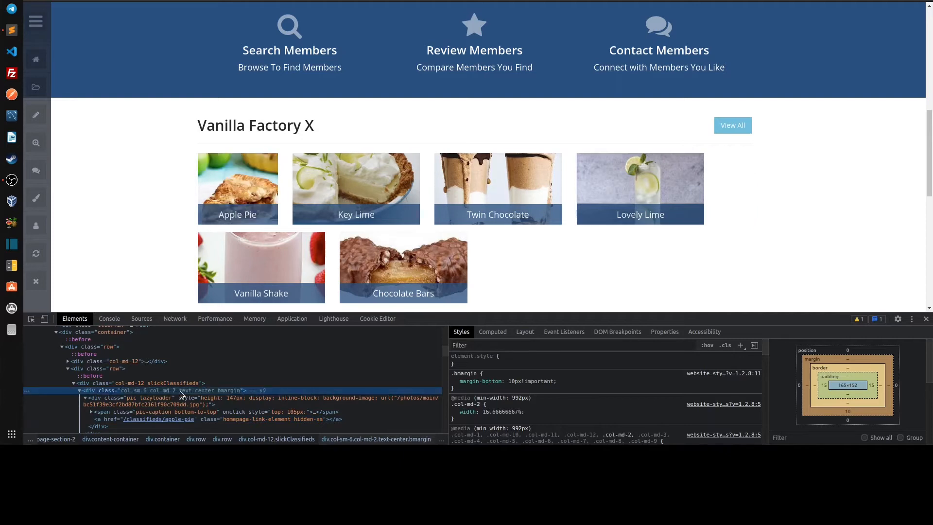
Change the column class of the Key Lime and Twin Chocolate containers to col-md-2 in the inspected markup.
{"action": "left_click", "coordinate": [79, 390]}
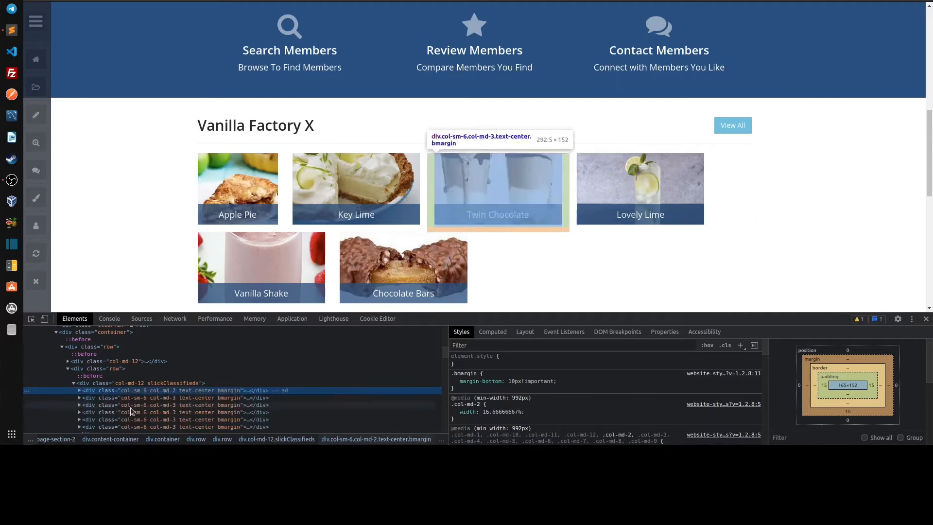
{"action": "double_click", "coordinate": [169, 400]}
{"action": "left_click", "coordinate": [174, 400]}
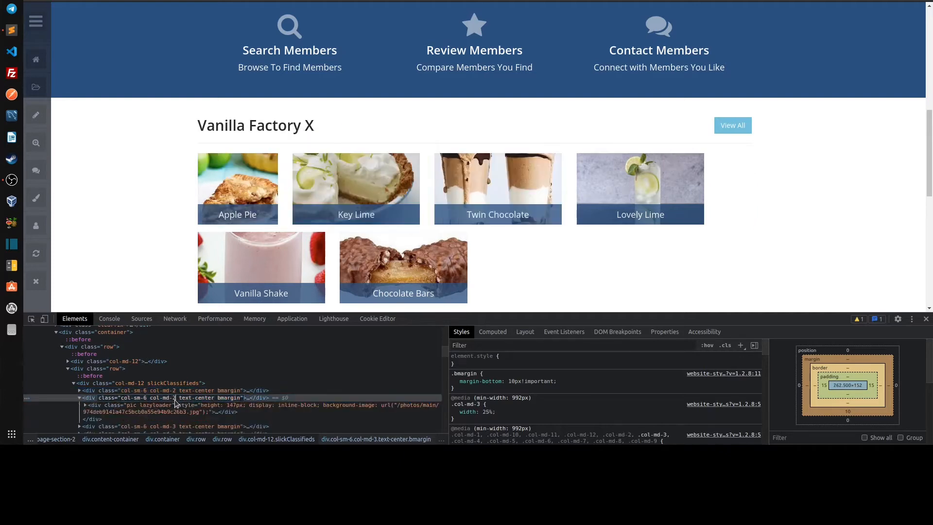
{"action": "key", "text": "Return"}
{"action": "double_click", "coordinate": [170, 426]}
{"action": "left_click", "coordinate": [171, 425]}
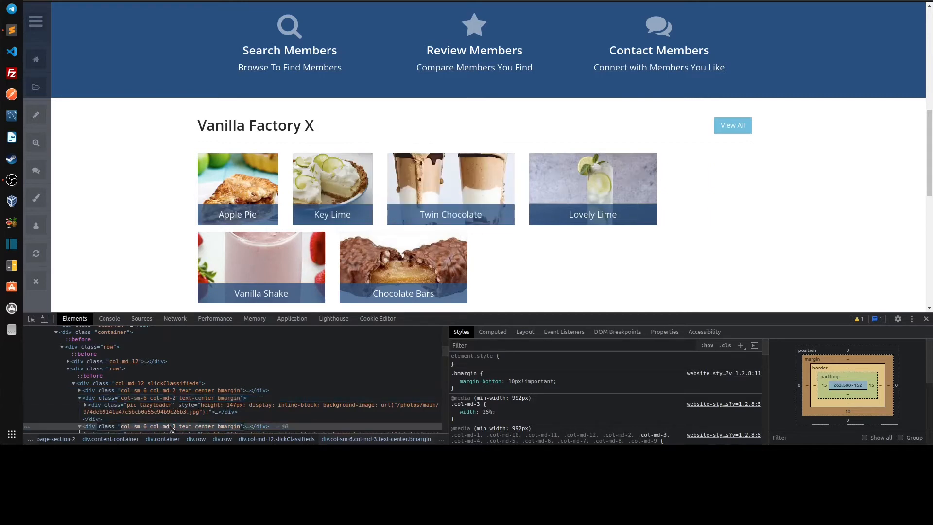
{"action": "key", "text": "Right"}
{"action": "key", "text": "Left"}
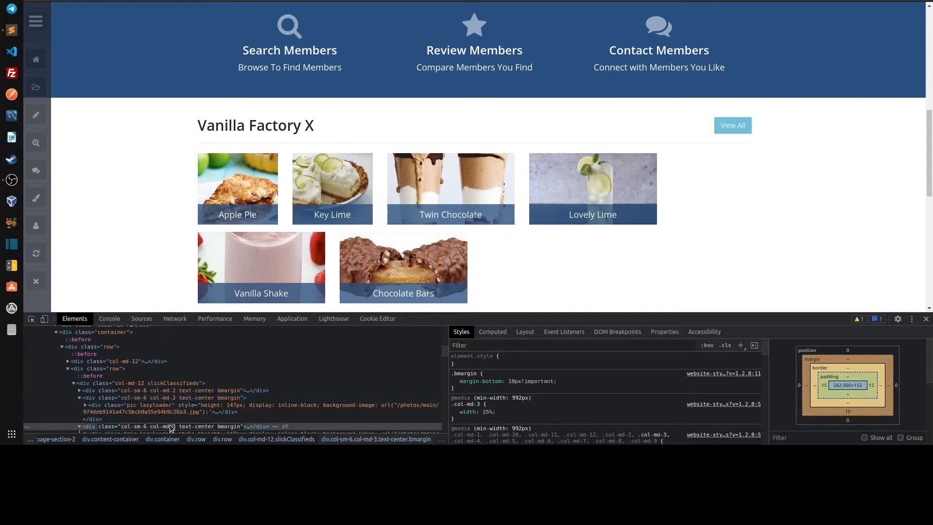
{"action": "left_click", "coordinate": [276, 389]}
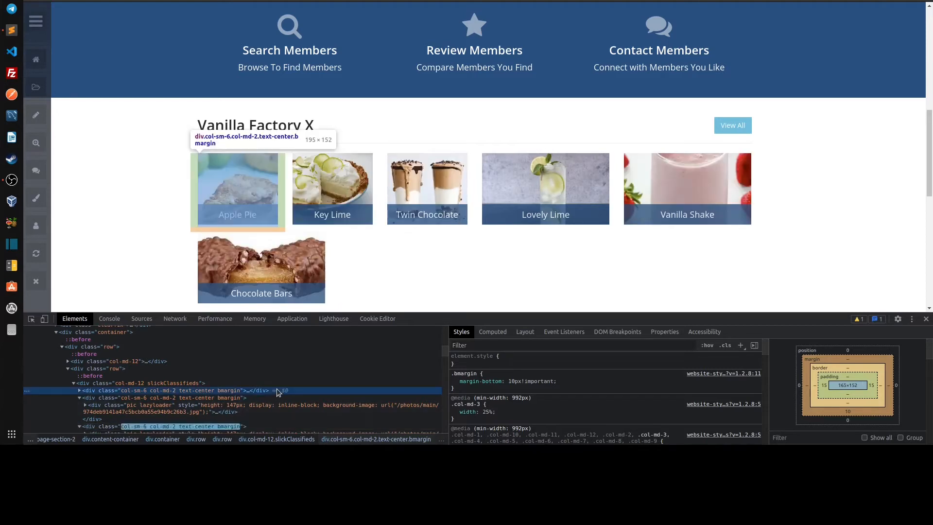
Collapse the Twin Chocolate element and change the Lovely Lime container's column class to col-md-2.
{"action": "scroll", "coordinate": [276, 389], "scroll_direction": "down", "scroll_amount": 2}
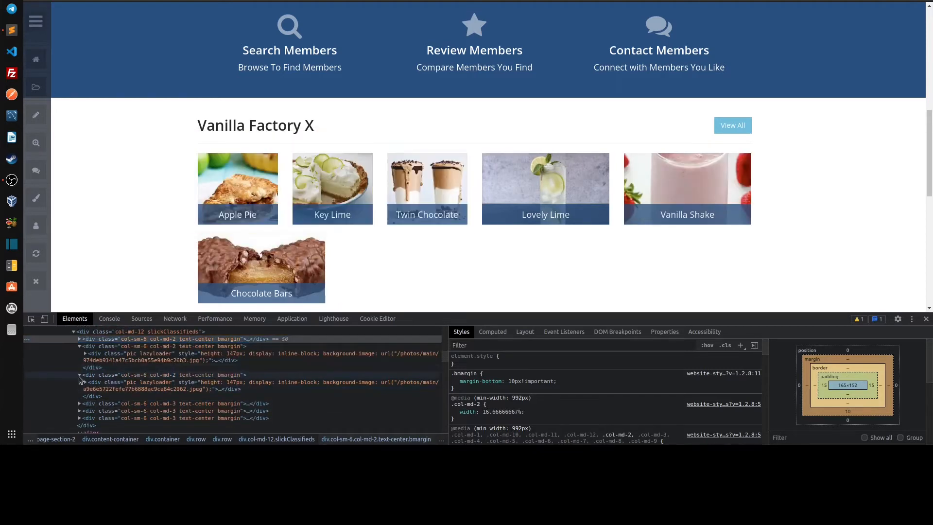
{"action": "left_click", "coordinate": [79, 375]}
{"action": "double_click", "coordinate": [175, 382]}
{"action": "left_click", "coordinate": [175, 382]}
{"action": "key", "text": "BackSpace"}
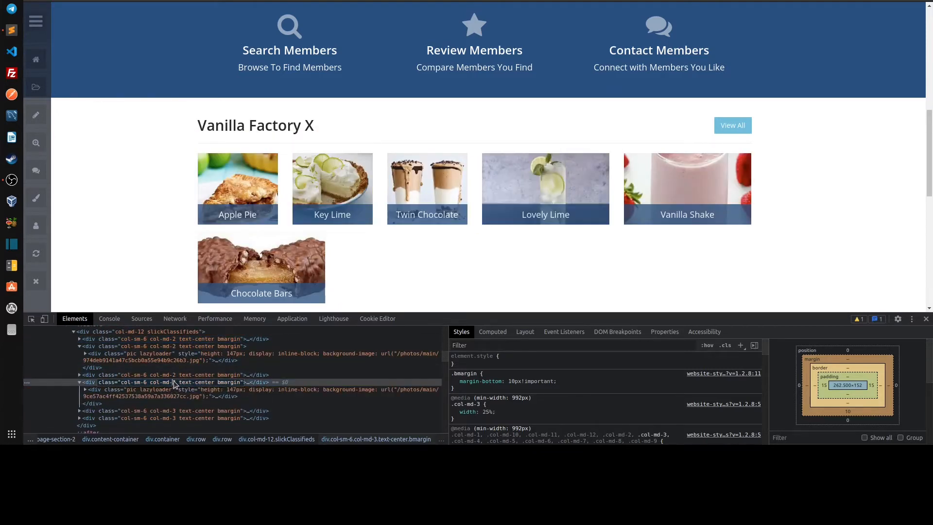
{"action": "type", "text": "2"}
{"action": "key", "text": "Return"}
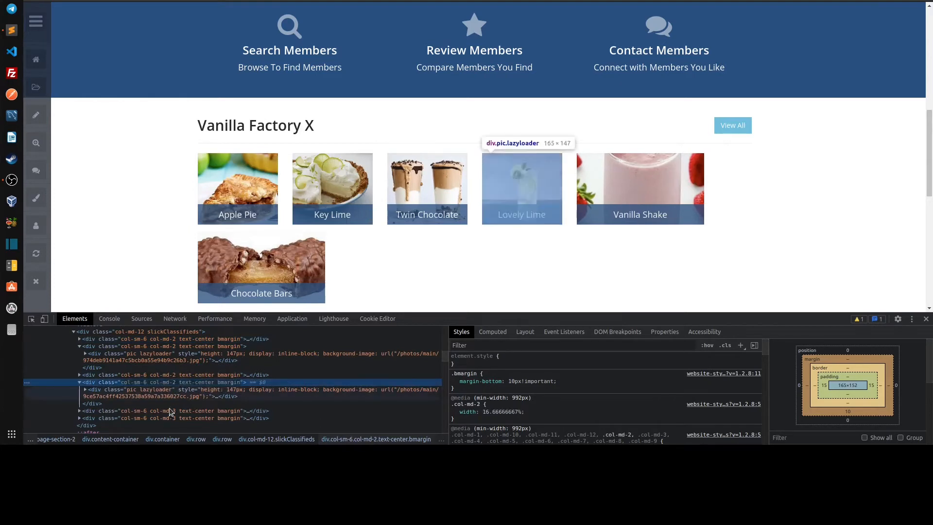
Change the Vanilla Shake container's column class to col-md-2 in the inspected markup.
{"action": "left_click", "coordinate": [169, 411]}
{"action": "double_click", "coordinate": [172, 412]}
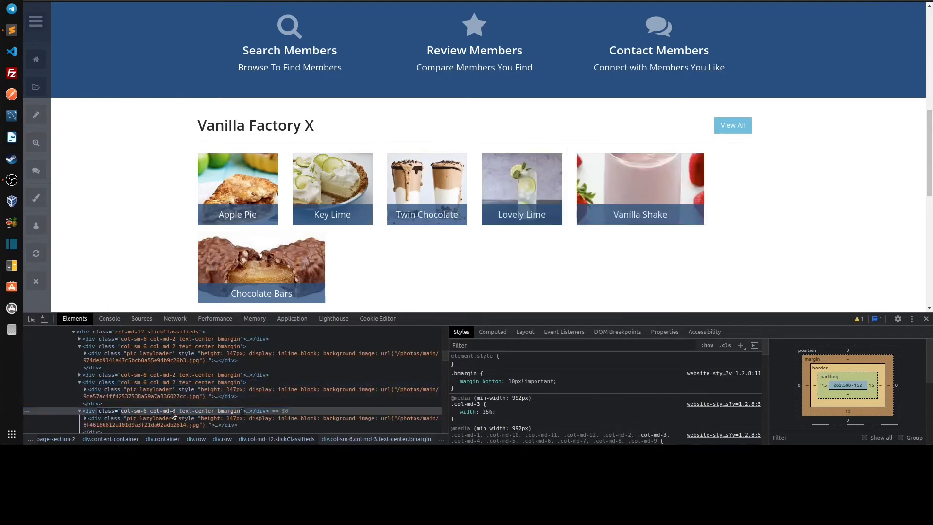
{"action": "key", "text": "Right"}
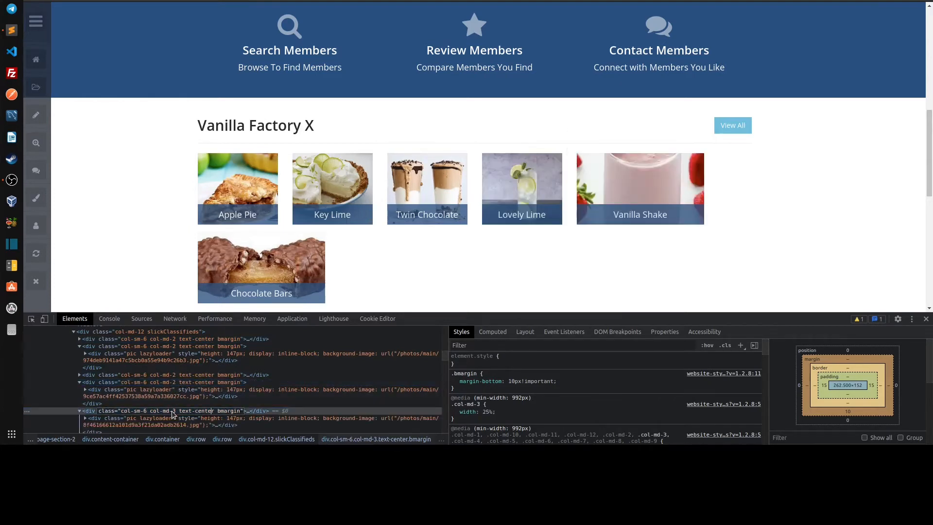
{"action": "key", "text": "BackSpace"}
{"action": "type", "text": "2"}
{"action": "key", "text": "Return"}
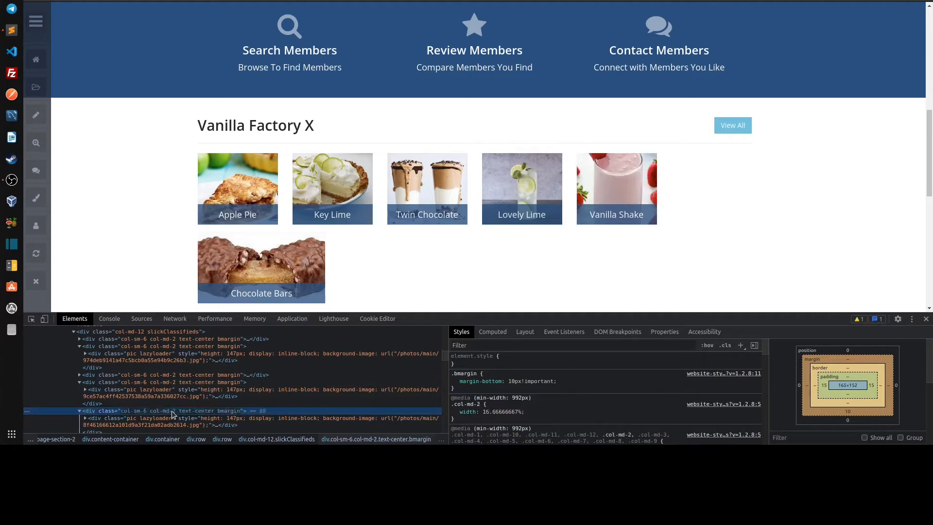
Change the Chocolate Bars container's column class to col-md-2 and collapse the expanded listing elements in the markup.
{"action": "left_click", "coordinate": [79, 411]}
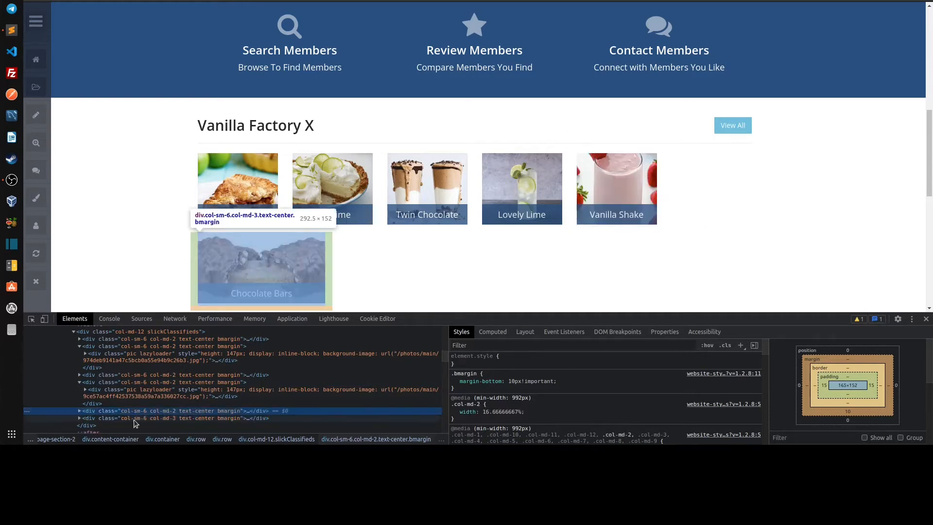
{"action": "double_click", "coordinate": [177, 417]}
{"action": "left_click", "coordinate": [173, 419]}
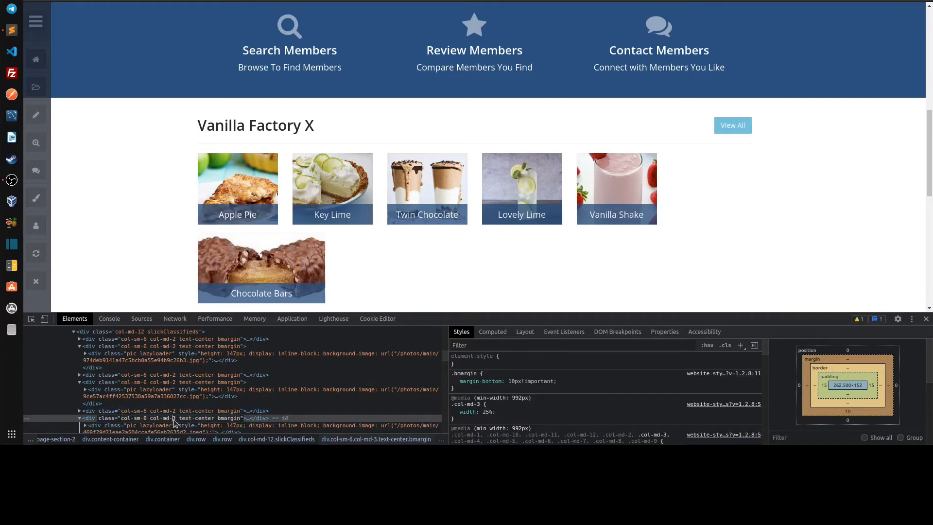
{"action": "key", "text": "Delete"}
{"action": "type", "text": "2"}
{"action": "key", "text": "Return"}
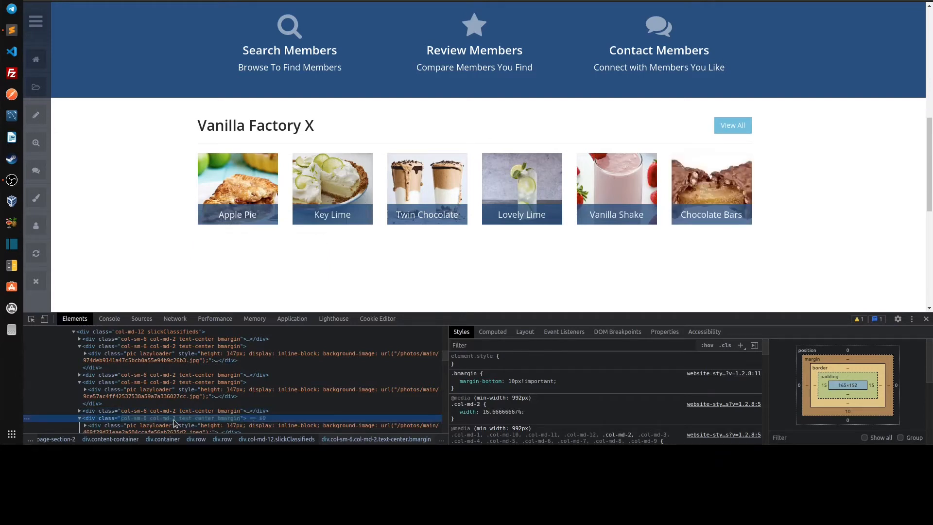
{"action": "left_click", "coordinate": [79, 418]}
{"action": "left_click", "coordinate": [79, 382]}
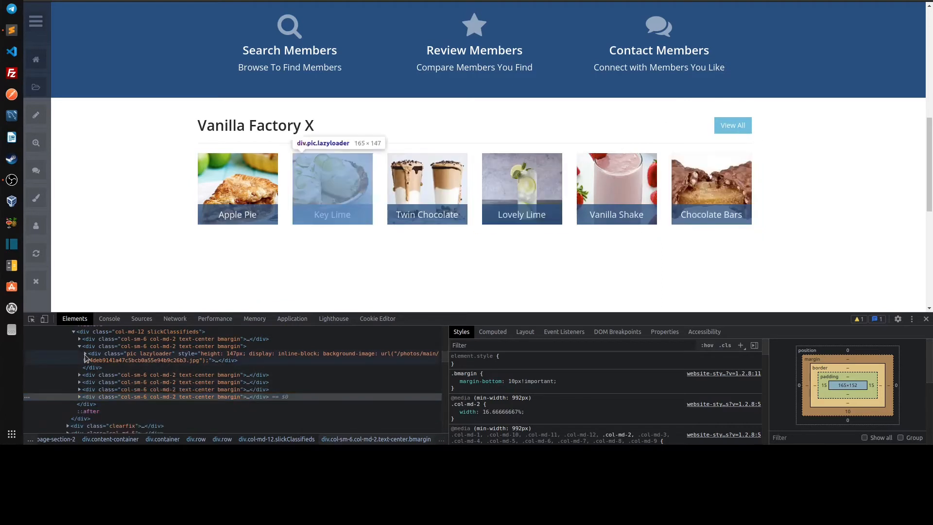
{"action": "left_click", "coordinate": [80, 346]}
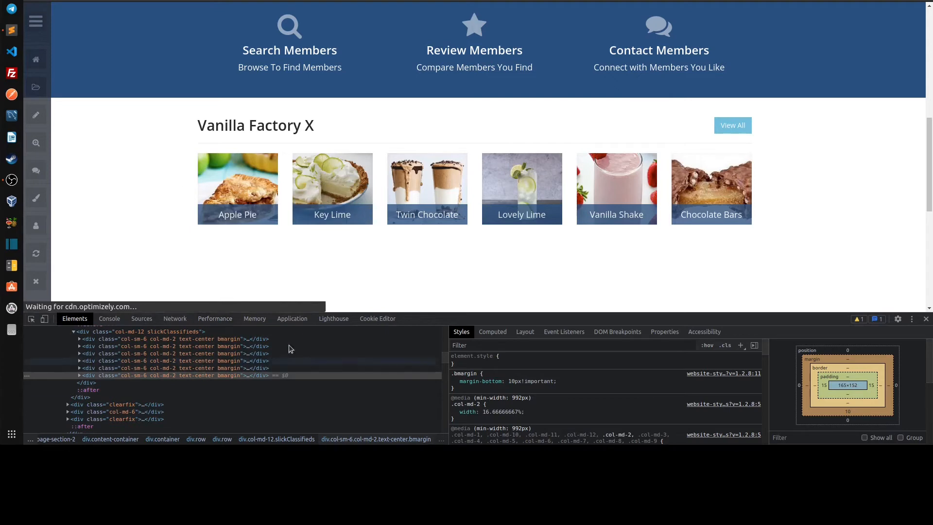
Open the live homepage from the design settings and turn on the on-page widget labels.
{"action": "scroll", "coordinate": [170, 180], "scroll_direction": "down", "scroll_amount": 1}
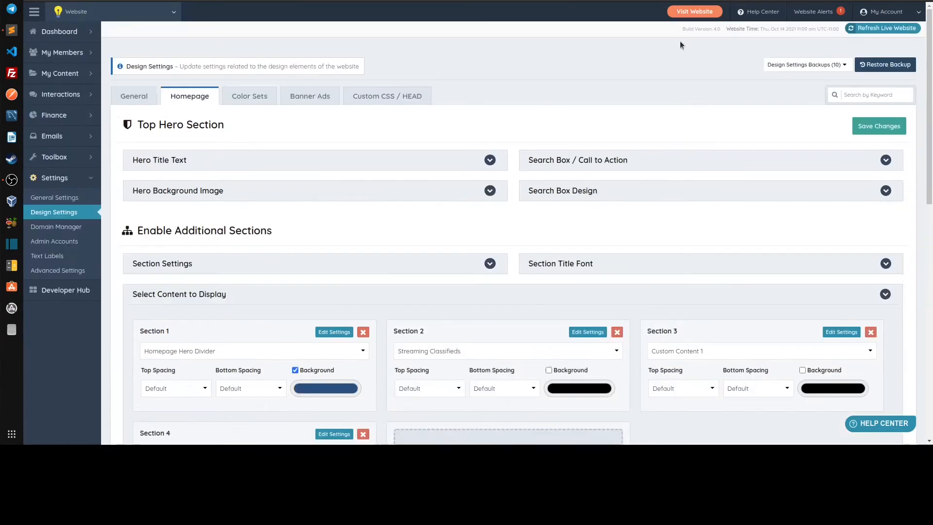
{"action": "left_click", "coordinate": [688, 14]}
{"action": "left_click", "coordinate": [291, 1]}
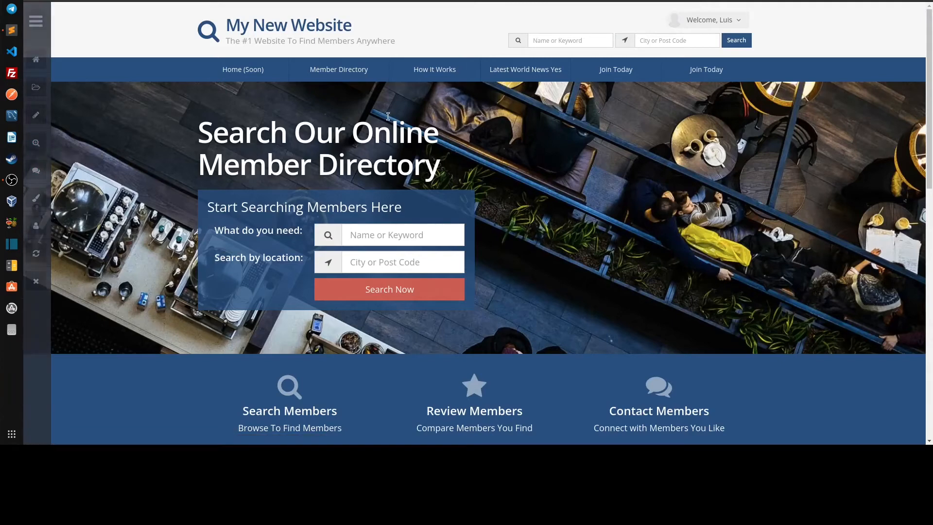
{"action": "left_click", "coordinate": [37, 143]}
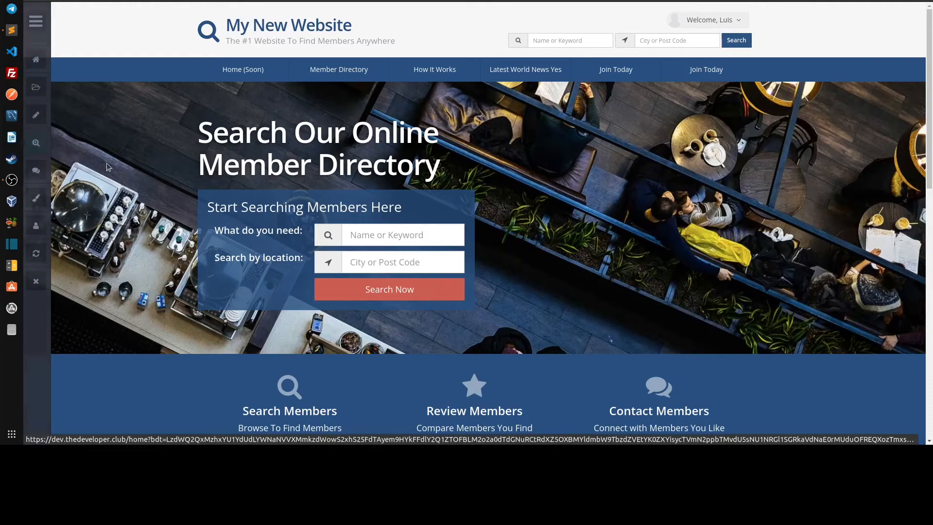
Open the custom "Bootstrap Theme - Display - Recent Classifieds" widget for editing, starting from its label on the homepage.
{"action": "scroll", "coordinate": [165, 248], "scroll_direction": "down", "scroll_amount": 10}
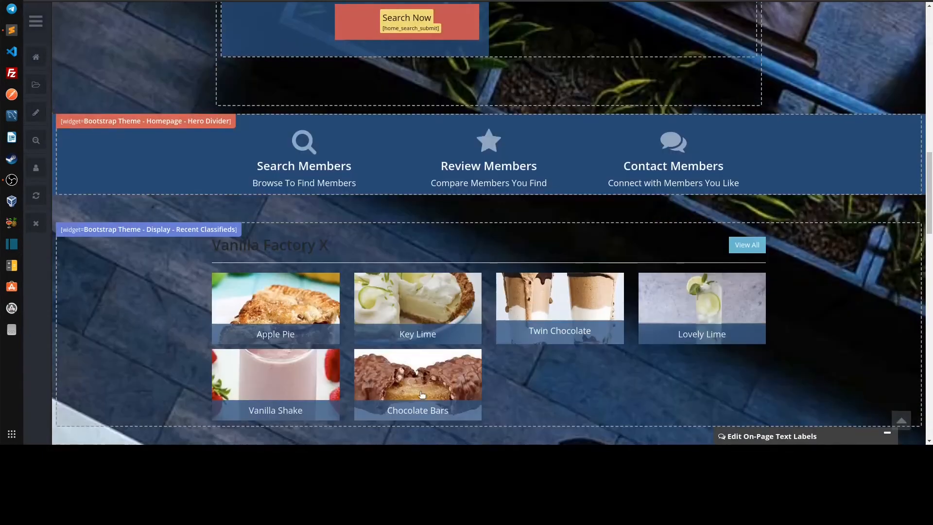
{"action": "scroll", "coordinate": [683, 314], "scroll_direction": "down", "scroll_amount": 1}
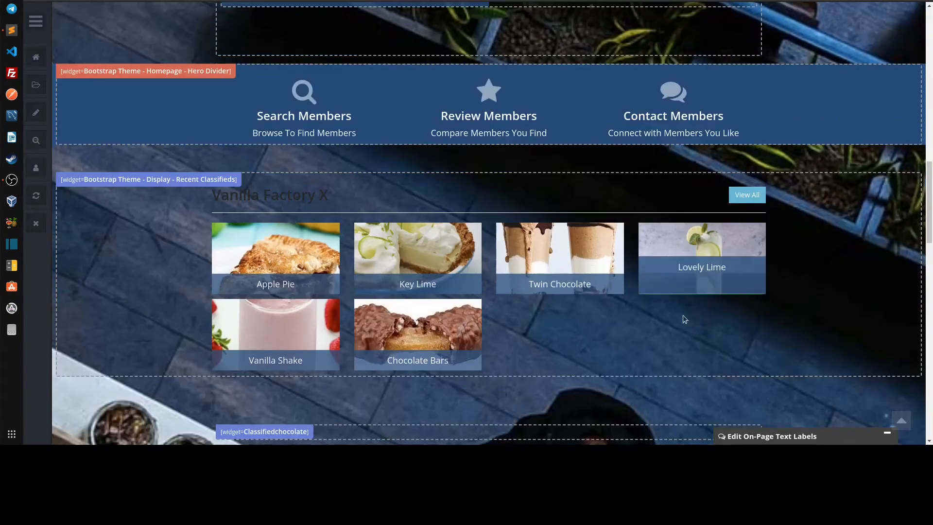
{"action": "left_click", "coordinate": [185, 179]}
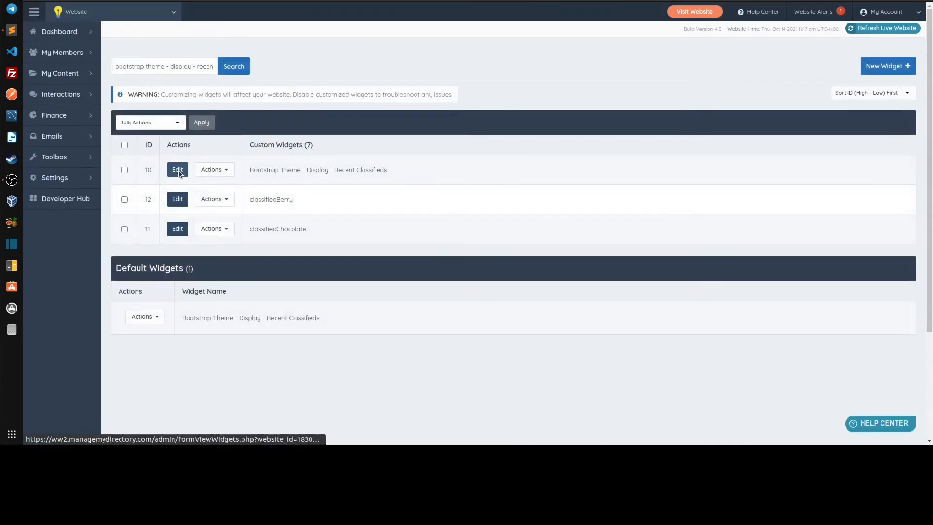
{"action": "left_click", "coordinate": [178, 170]}
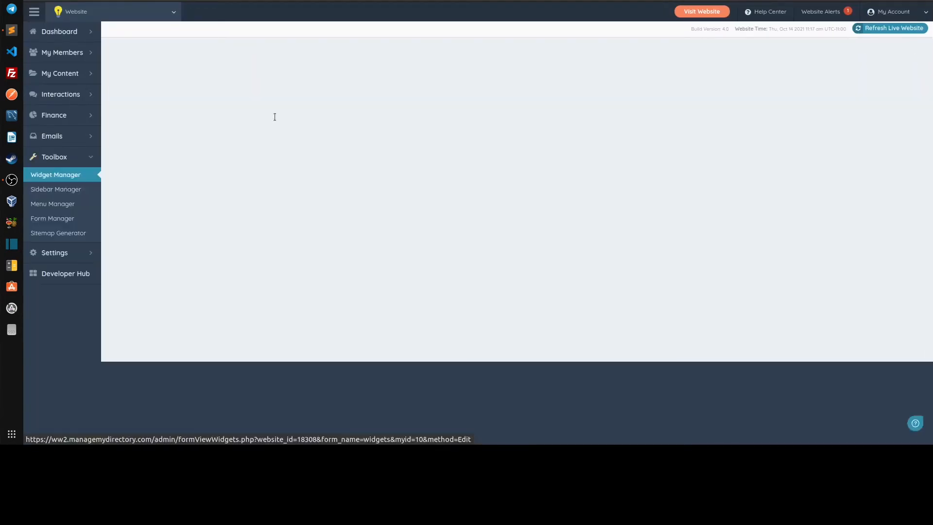
Examine the Recent Classifieds widget's HTML code for the listing container and the column class it uses.
{"action": "scroll", "coordinate": [302, 149], "scroll_direction": "down", "scroll_amount": 2}
{"action": "scroll", "coordinate": [361, 246], "scroll_direction": "down", "scroll_amount": 15}
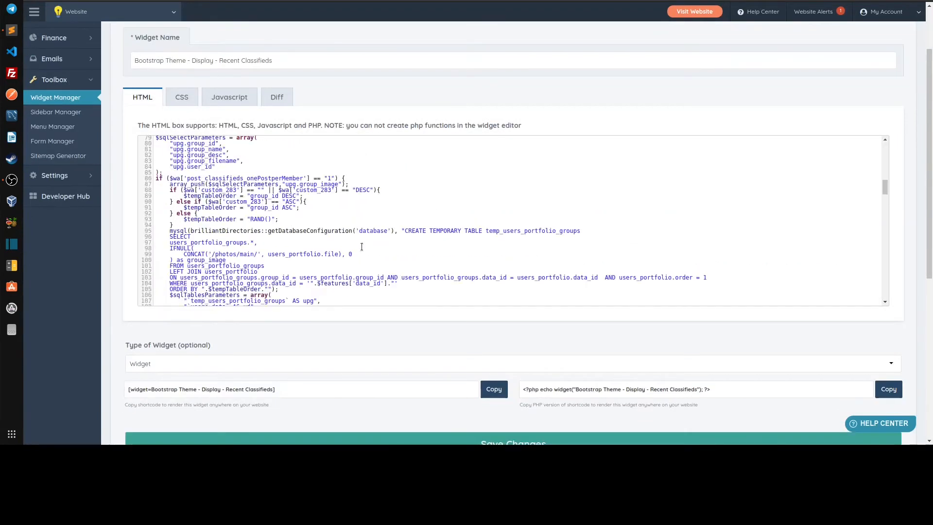
{"action": "scroll", "coordinate": [361, 247], "scroll_direction": "down", "scroll_amount": 15}
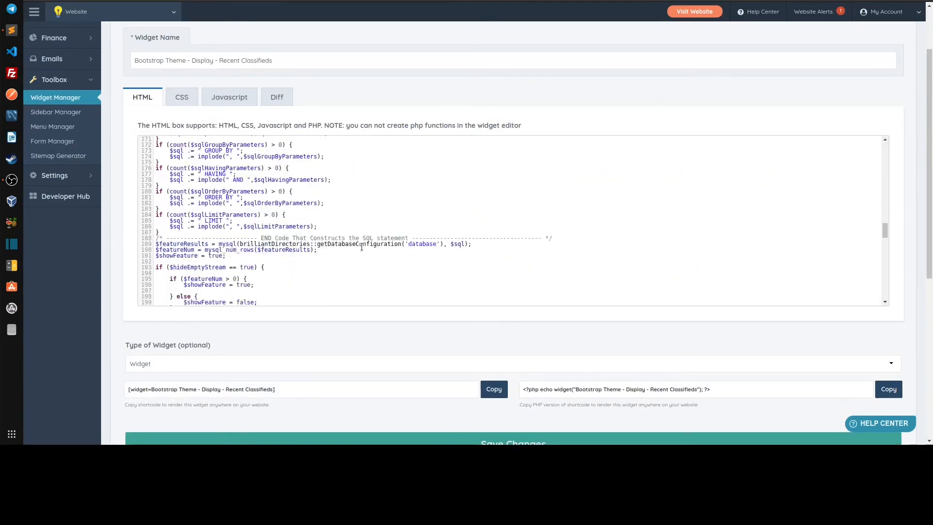
{"action": "scroll", "coordinate": [362, 247], "scroll_direction": "up", "scroll_amount": 2}
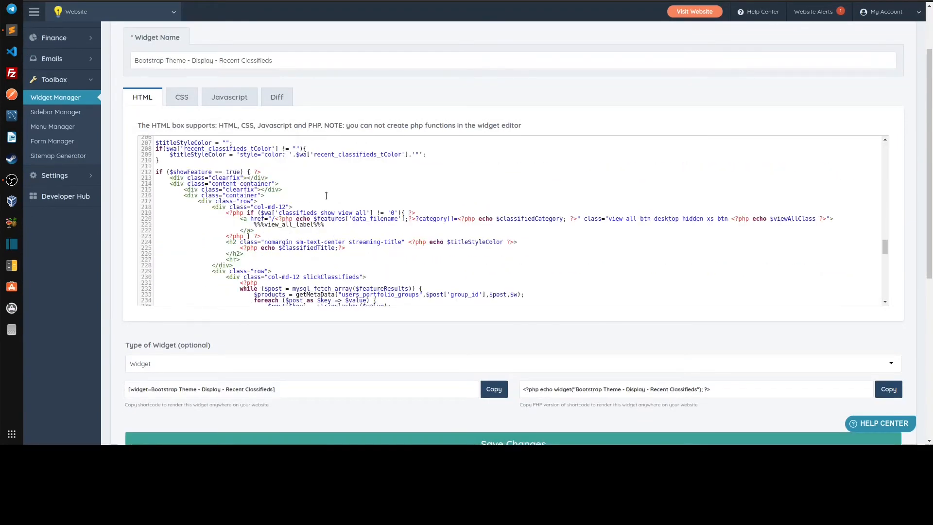
{"action": "scroll", "coordinate": [324, 194], "scroll_direction": "down", "scroll_amount": 3}
{"action": "scroll", "coordinate": [325, 194], "scroll_direction": "down", "scroll_amount": 8}
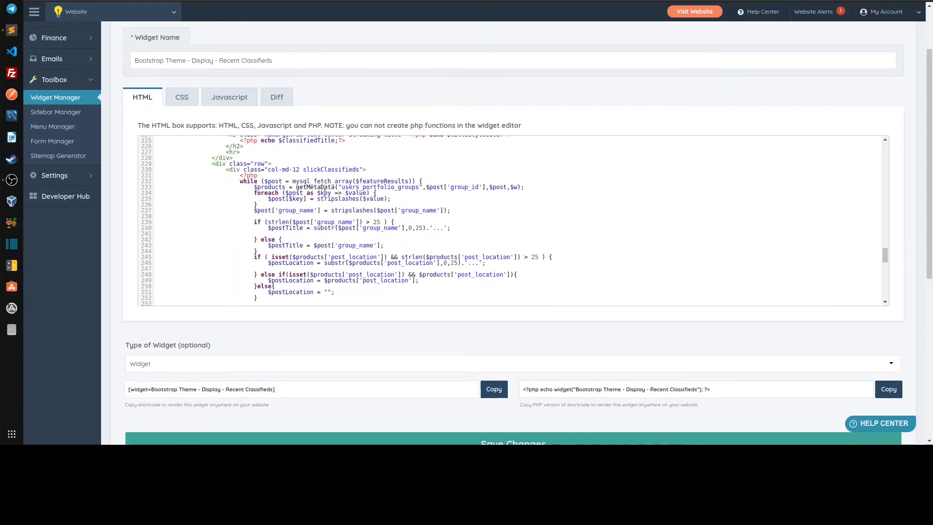
{"action": "scroll", "coordinate": [324, 193], "scroll_direction": "up", "scroll_amount": 3}
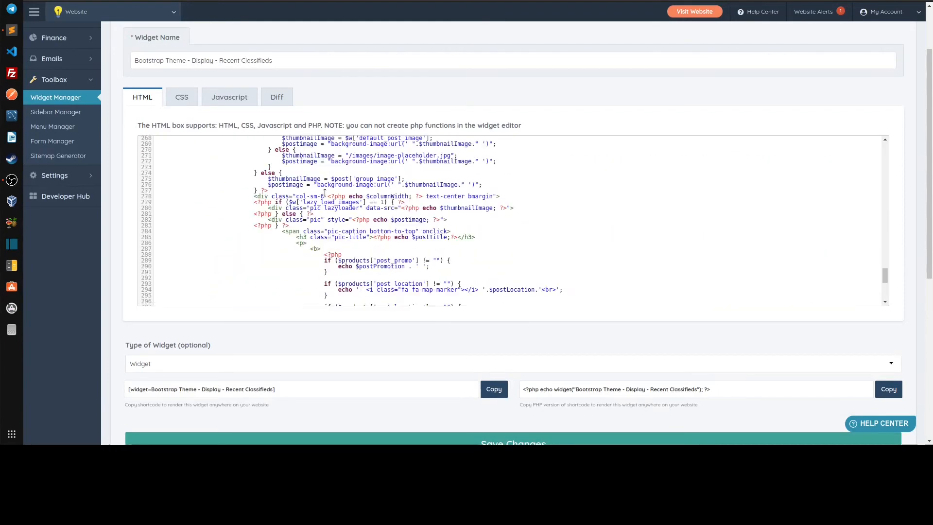
{"action": "scroll", "coordinate": [325, 193], "scroll_direction": "down", "scroll_amount": 5}
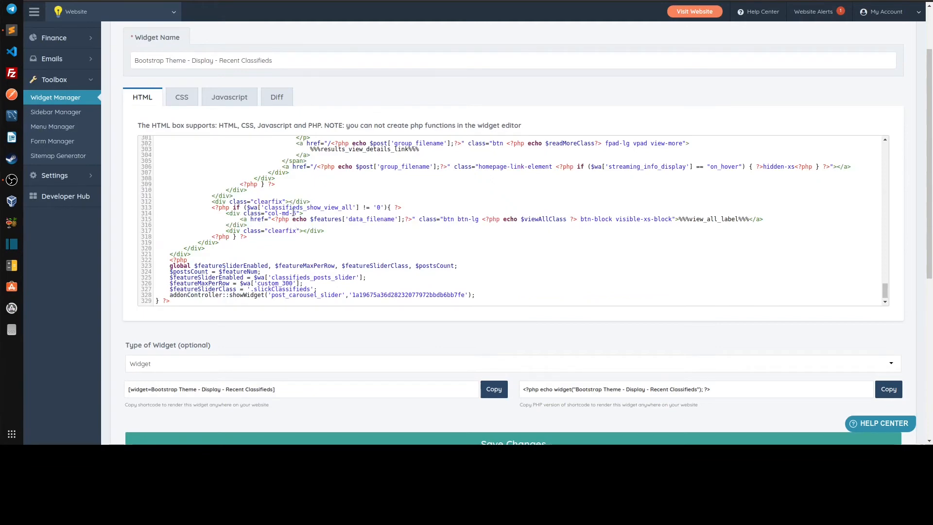
{"action": "scroll", "coordinate": [295, 214], "scroll_direction": "up", "scroll_amount": 10}
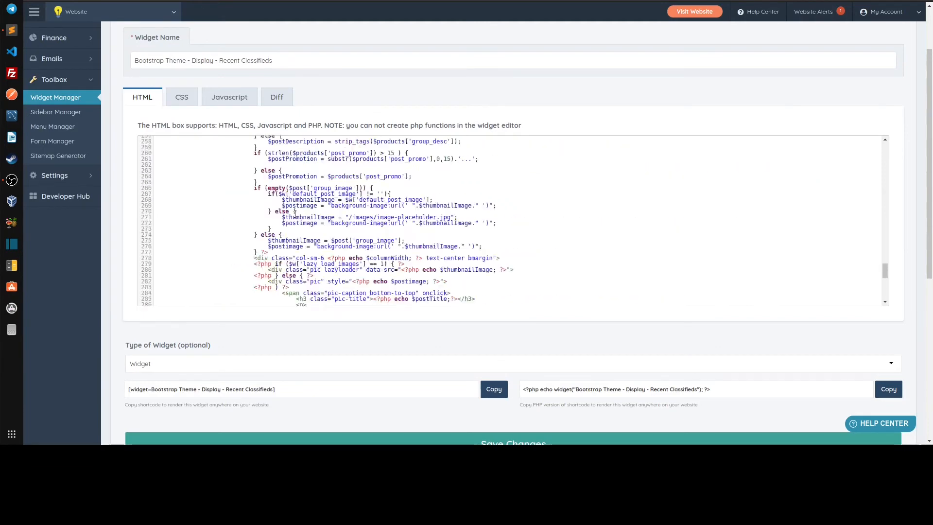
{"action": "scroll", "coordinate": [295, 214], "scroll_direction": "up", "scroll_amount": 2}
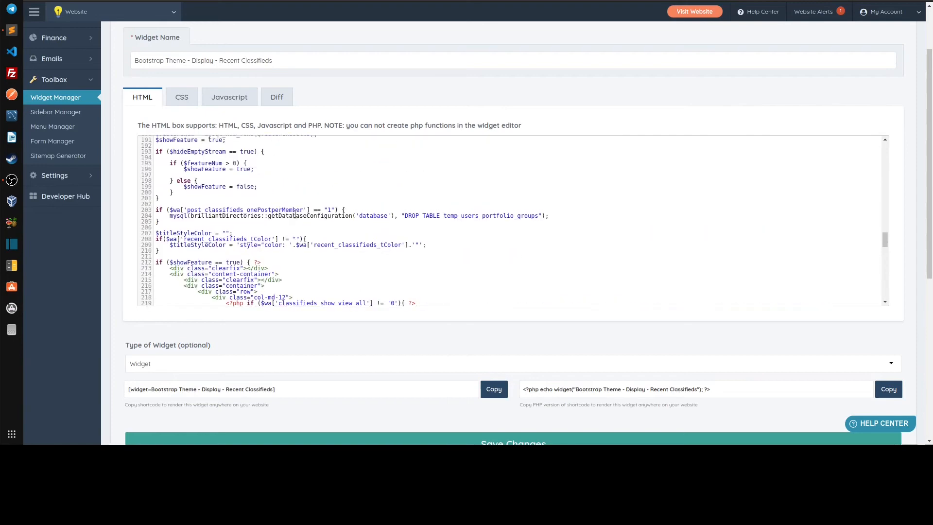
{"action": "scroll", "coordinate": [295, 214], "scroll_direction": "up", "scroll_amount": 2}
{"action": "scroll", "coordinate": [295, 213], "scroll_direction": "down", "scroll_amount": 5}
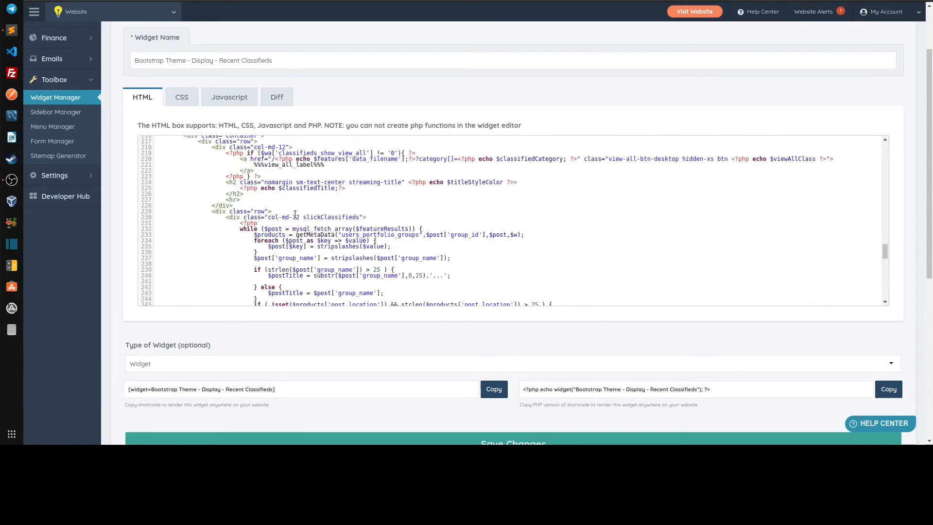
{"action": "scroll", "coordinate": [295, 213], "scroll_direction": "up", "scroll_amount": 2}
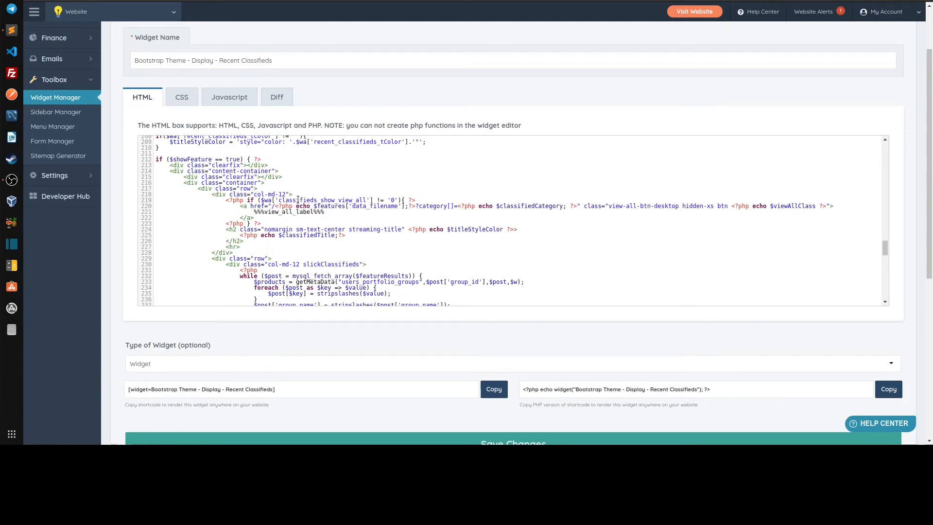
{"action": "scroll", "coordinate": [298, 199], "scroll_direction": "down", "scroll_amount": 2}
{"action": "scroll", "coordinate": [364, 212], "scroll_direction": "down", "scroll_amount": 5}
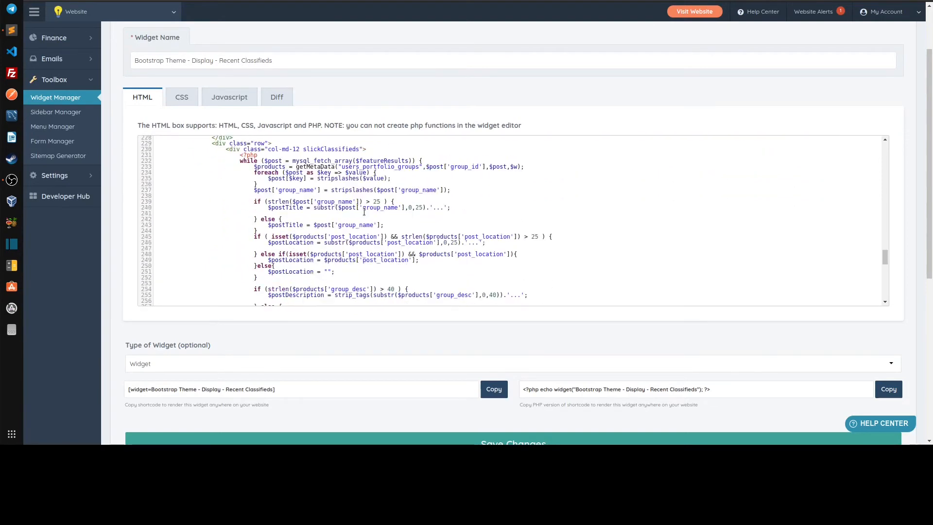
{"action": "scroll", "coordinate": [364, 212], "scroll_direction": "down", "scroll_amount": 5}
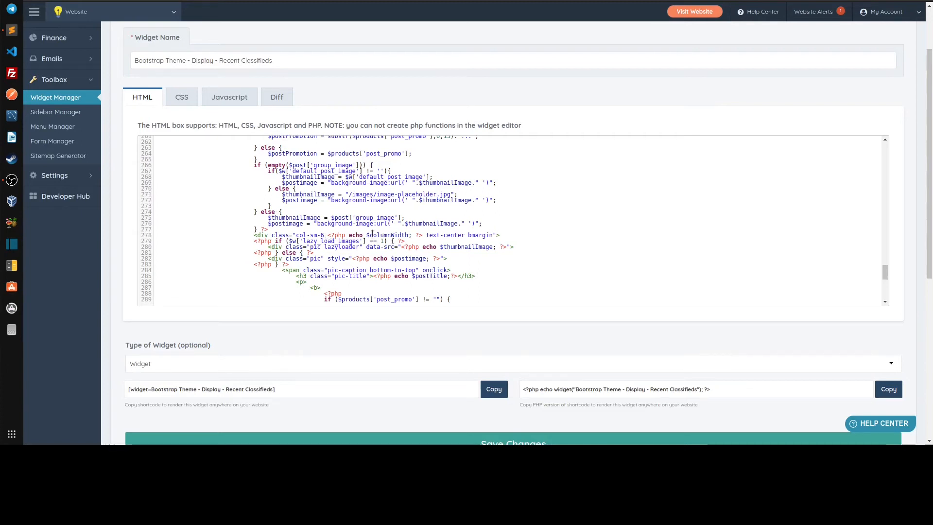
Search the widget code for the columnWidth variable used in the listing container and review the condition that assigns its column classes.
{"action": "double_click", "coordinate": [374, 235]}
{"action": "key", "text": "ctrl+c"}
{"action": "scroll", "coordinate": [357, 226], "scroll_direction": "up", "scroll_amount": 15}
{"action": "scroll", "coordinate": [351, 222], "scroll_direction": "up", "scroll_amount": 6}
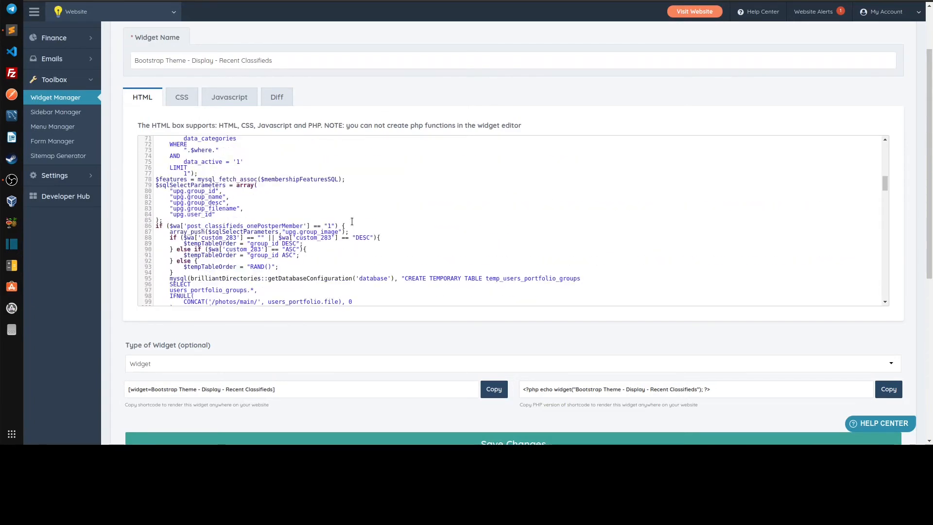
{"action": "key", "text": "ctrl+f"}
{"action": "key", "text": "ctrl+v"}
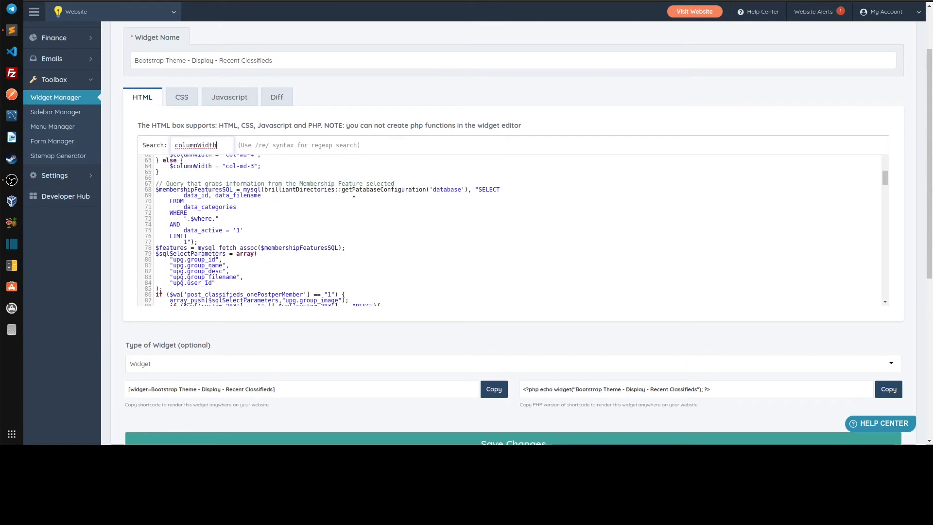
{"action": "key", "text": "Return"}
{"action": "key", "text": "ctrl+g"}
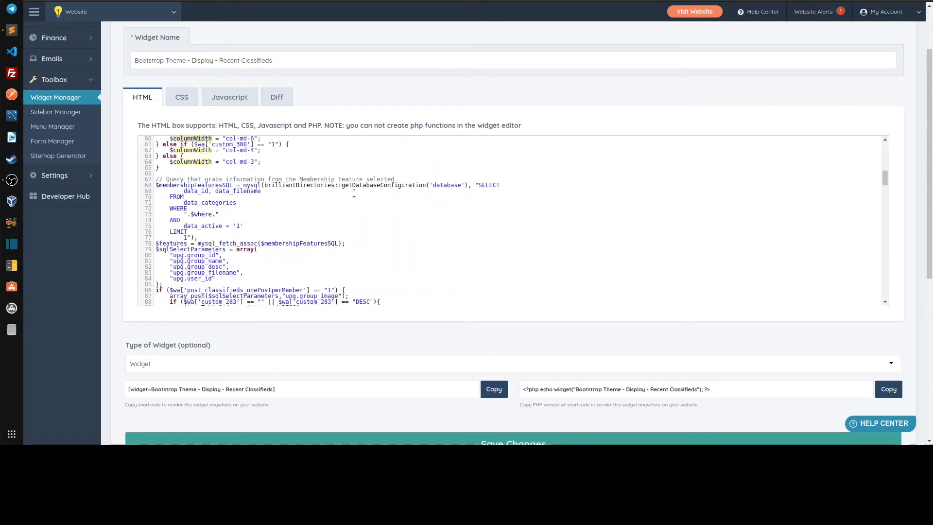
{"action": "scroll", "coordinate": [354, 192], "scroll_direction": "up", "scroll_amount": 3}
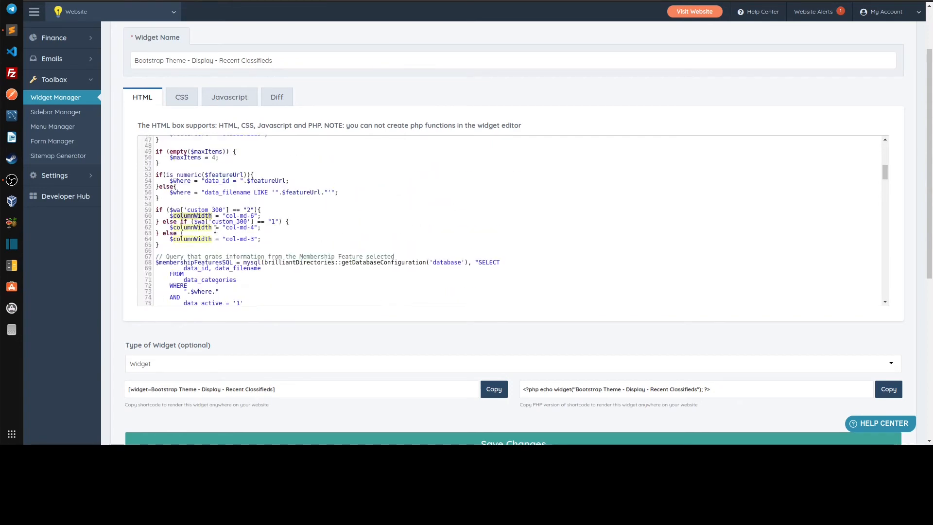
{"action": "left_click", "coordinate": [254, 216]}
{"action": "left_click_drag", "start_coordinate": [244, 209], "coordinate": [278, 222]}
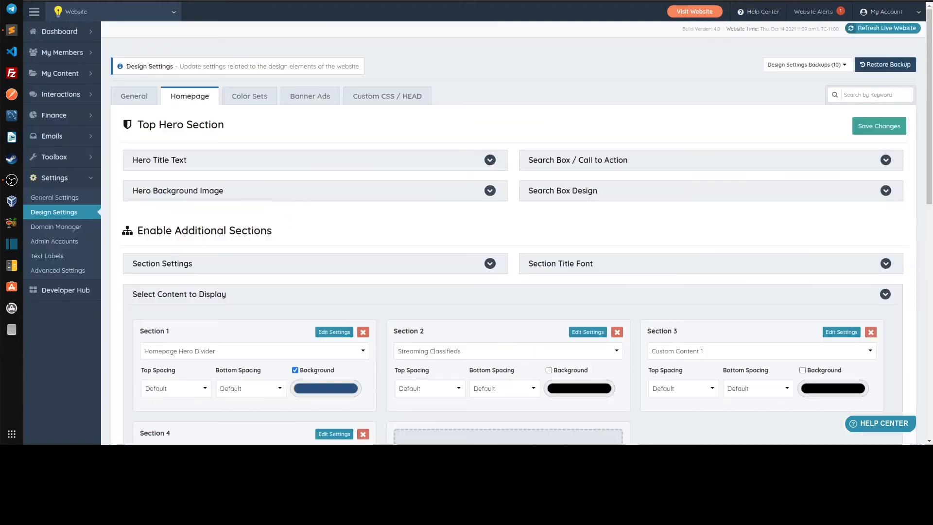
Open the Streaming Classifieds section settings in the homepage design settings and check the available results-per-row options.
{"action": "scroll", "coordinate": [491, 272], "scroll_direction": "down", "scroll_amount": 2}
{"action": "left_click", "coordinate": [593, 228]}
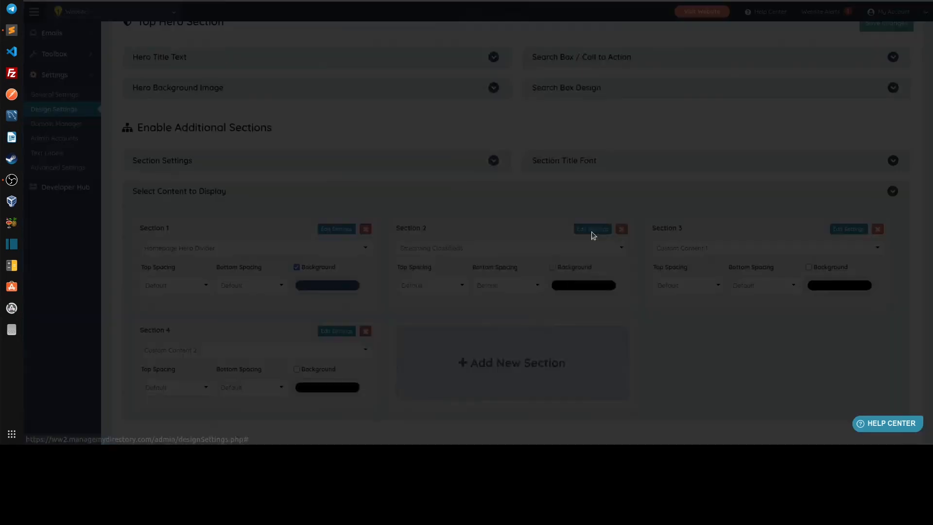
{"action": "left_click", "coordinate": [512, 178]}
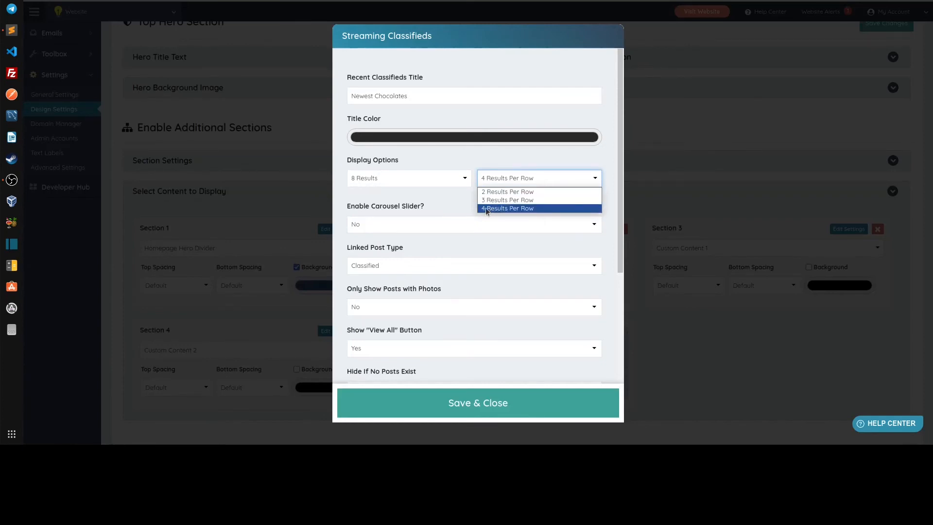
{"action": "left_click", "coordinate": [489, 208]}
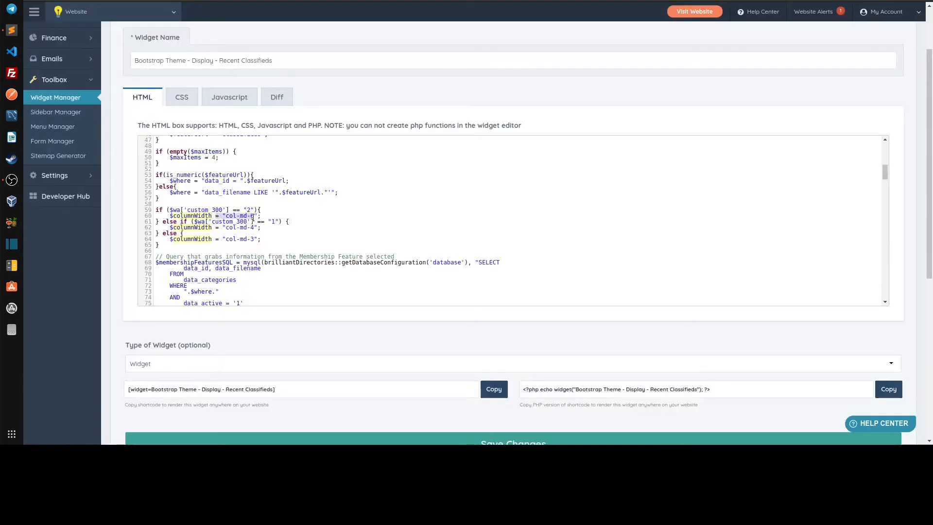
Add the line $columnWidth = "col-md-2"; below the column-width condition in the widget code and save the widget.
{"action": "left_click", "coordinate": [255, 239]}
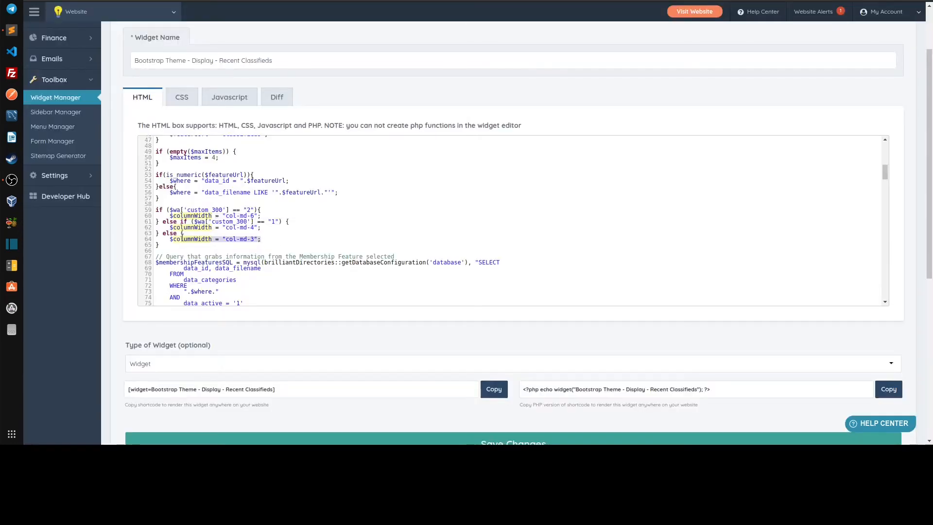
{"action": "key", "text": "Left"}
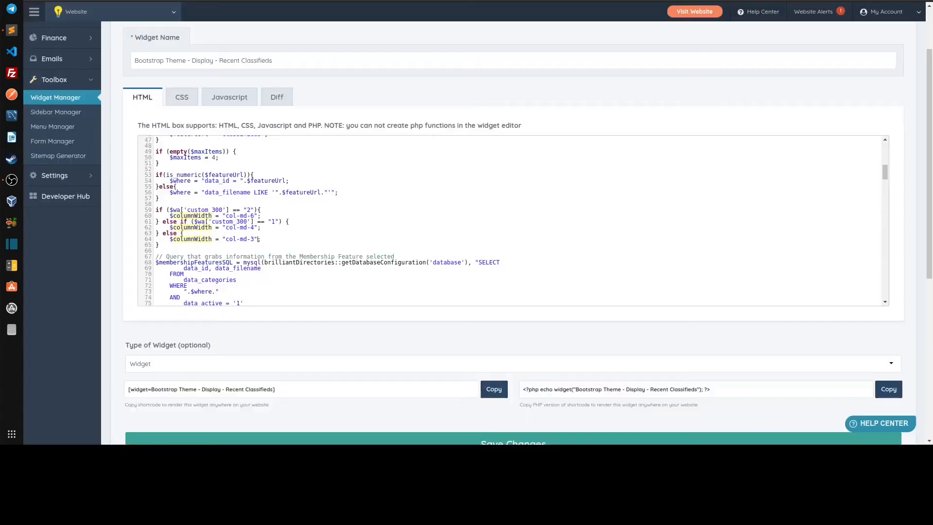
{"action": "key", "text": "Down"}
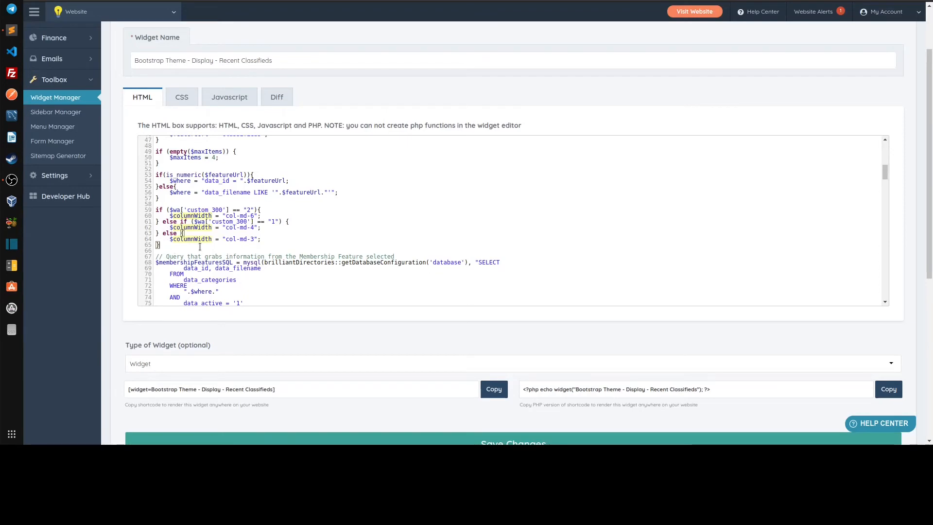
{"action": "key", "text": "Return"}
{"action": "key", "text": "Return"}
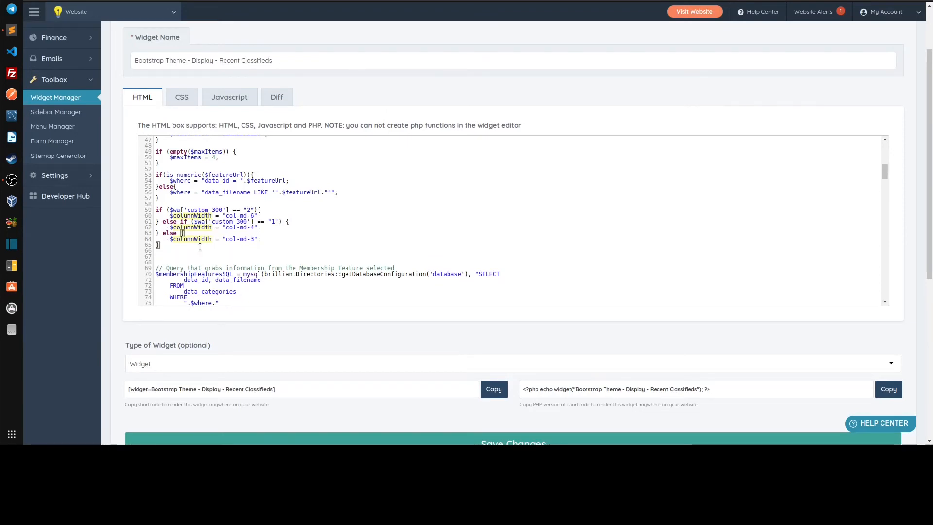
{"action": "key", "text": "shift+End"}
{"action": "key", "text": "ctrl+c"}
{"action": "key", "text": "Down"}
{"action": "key", "text": "Down"}
{"action": "key", "text": "Down"}
{"action": "key", "text": "ctrl+v"}
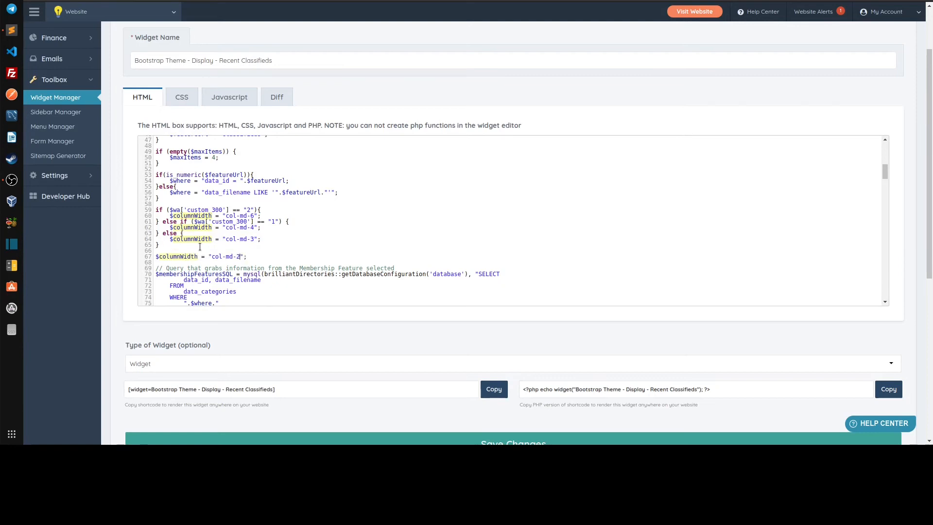
{"action": "key", "text": "ctrl+s"}
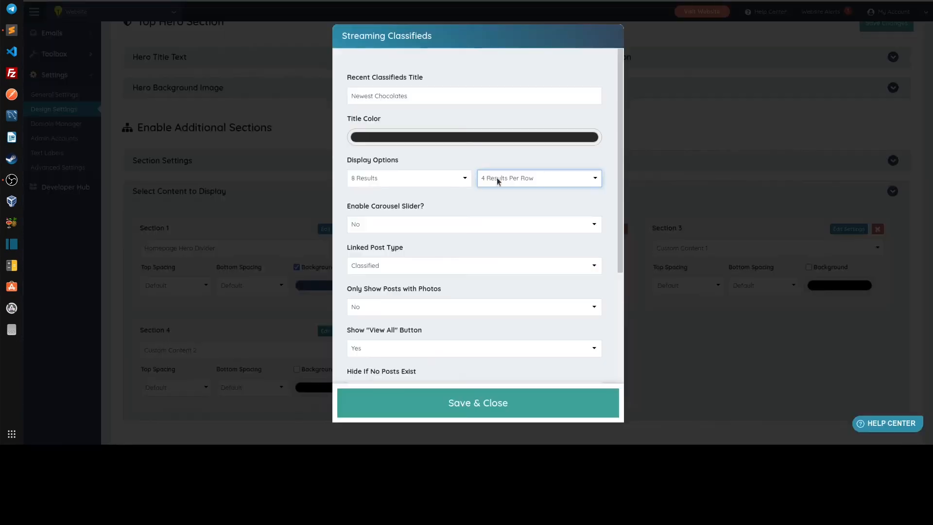
Compare the 2 Results Per Row option of Streaming Classifieds with the col-md-6 assignment in the widget code.
{"action": "left_click", "coordinate": [495, 180]}
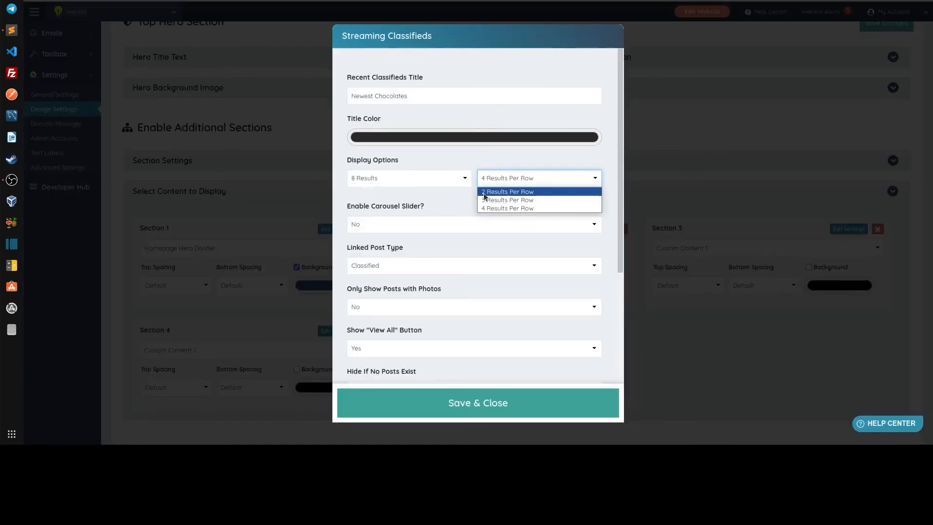
{"action": "left_click", "coordinate": [483, 193]}
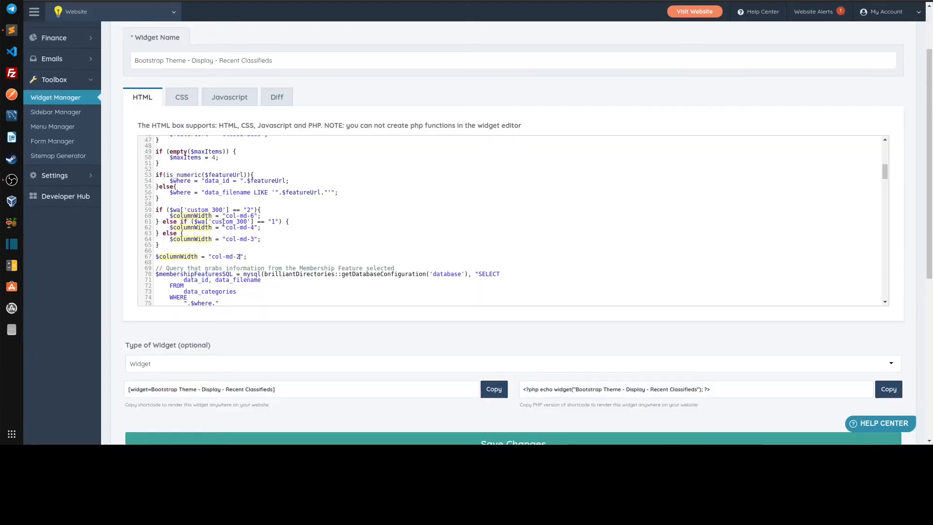
{"action": "left_click_drag", "start_coordinate": [225, 215], "coordinate": [255, 215]}
{"action": "left_click", "coordinate": [254, 214]}
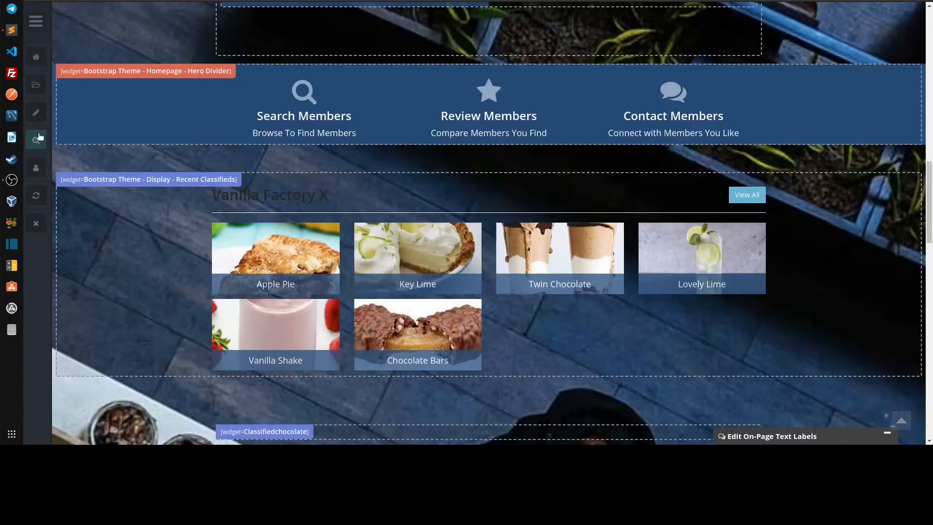
Turn off the widget labels on the live homepage and check the layout of the Vanilla Factory X listings.
{"action": "left_click", "coordinate": [39, 138]}
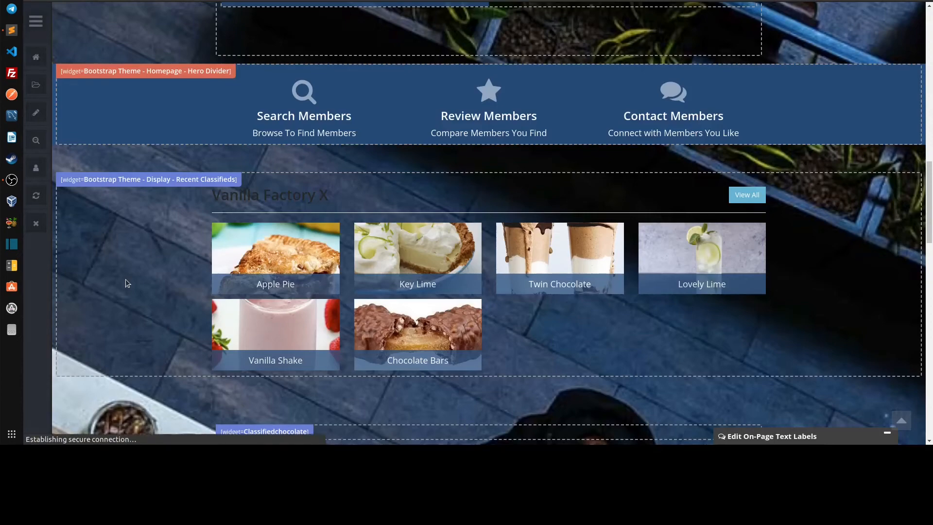
{"action": "scroll", "coordinate": [127, 263], "scroll_direction": "down", "scroll_amount": 5}
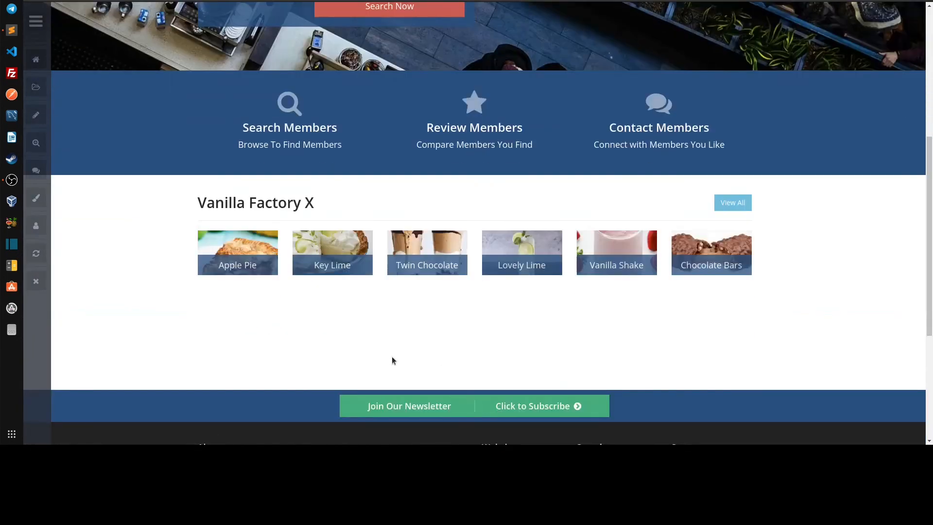
{"action": "scroll", "coordinate": [391, 359], "scroll_direction": "down", "scroll_amount": 1}
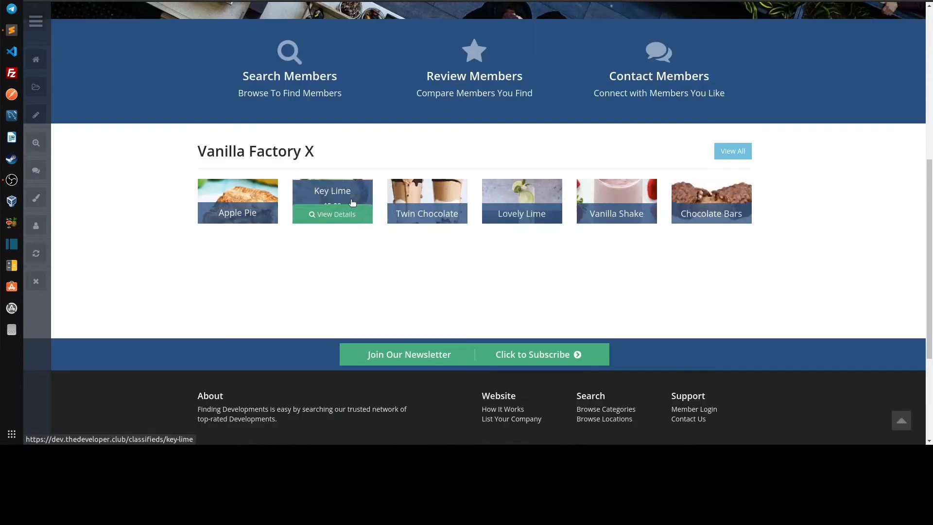
Search the Recent Classifieds widget's HTML code for columnWidth and go through its occurrences, including the listing div that outputs it.
{"action": "key", "text": "ctrl+Tab"}
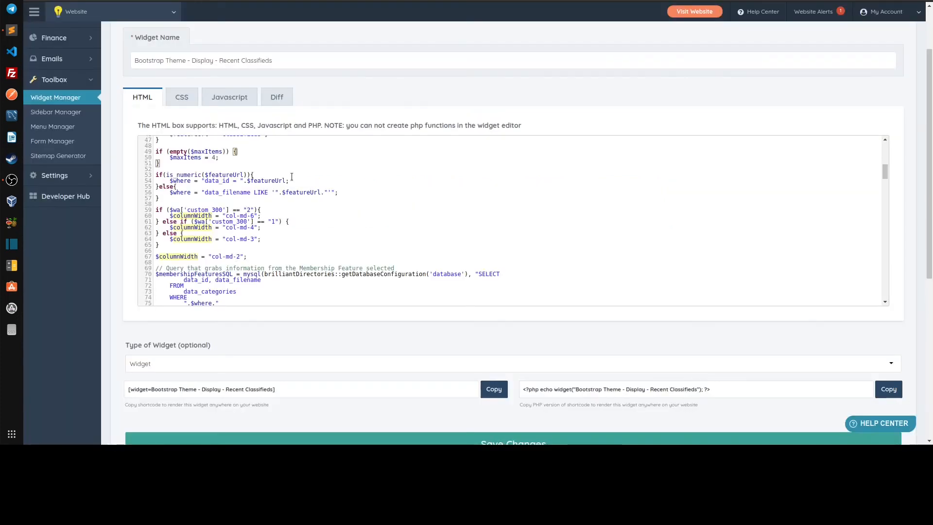
{"action": "scroll", "coordinate": [278, 230], "scroll_direction": "down", "scroll_amount": 5}
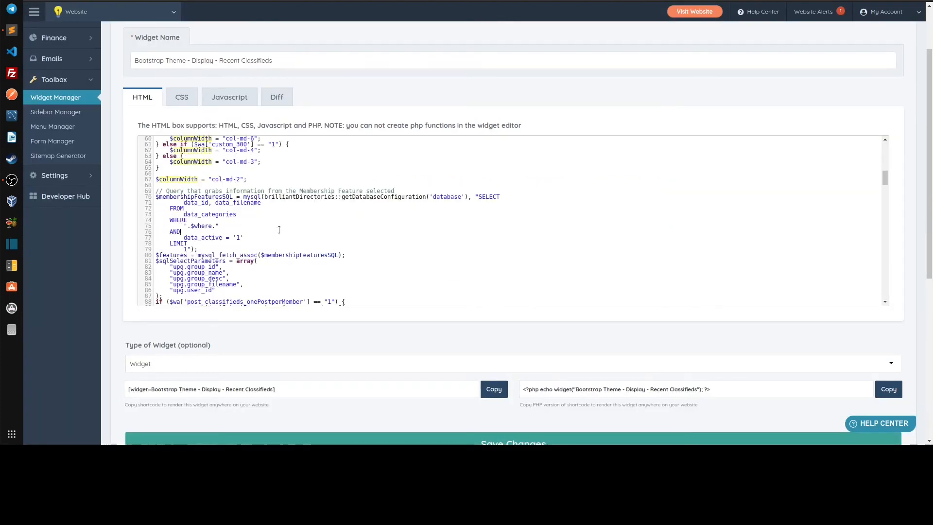
{"action": "key", "text": "ctrl+f"}
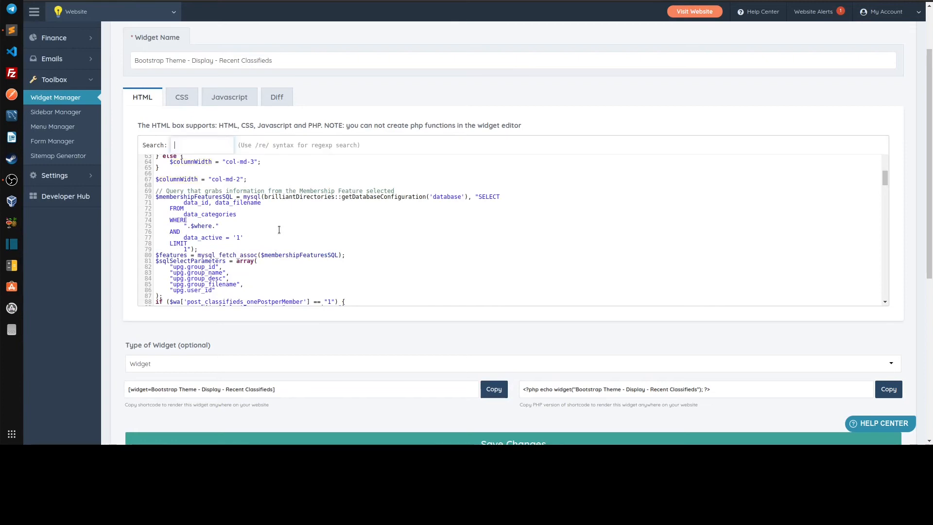
{"action": "type", "text": "$columnWidth = \"col-md-3\";"}
{"action": "key", "text": "shift+Home"}
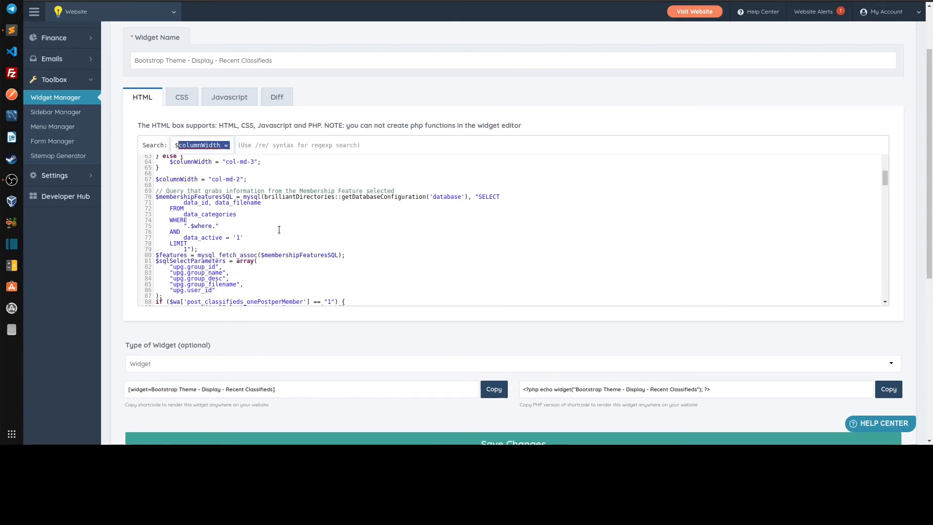
{"action": "key", "text": "shift+Right"}
{"action": "key", "text": "shift+Right"}
{"action": "key", "text": "shift+Right"}
{"action": "key", "text": "shift+Right"}
{"action": "key", "text": "shift+Right"}
{"action": "key", "text": "shift+Right"}
{"action": "key", "text": "shift+Right"}
{"action": "key", "text": "shift+Right"}
{"action": "key", "text": "shift+Right"}
{"action": "key", "text": "shift+Right"}
{"action": "key", "text": "shift+Right"}
{"action": "key", "text": "shift+Right"}
{"action": "key", "text": "Delete"}
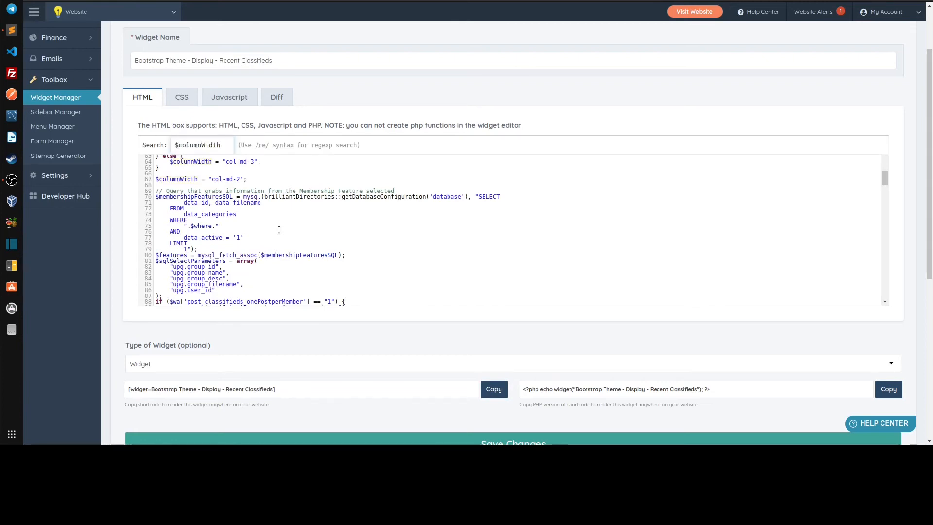
{"action": "key", "text": "Home"}
{"action": "key", "text": "Delete"}
{"action": "key", "text": "ctrl+a"}
{"action": "key", "text": "Return"}
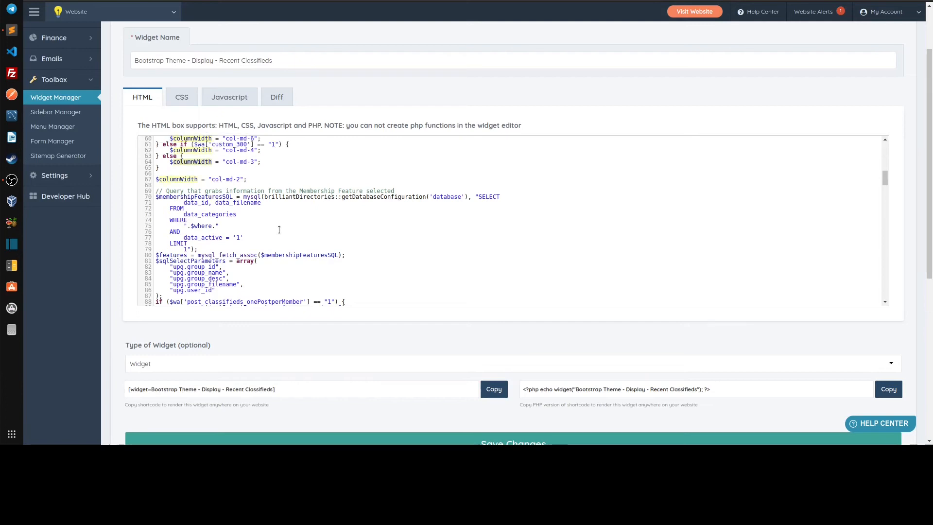
{"action": "key", "text": "ctrl+g"}
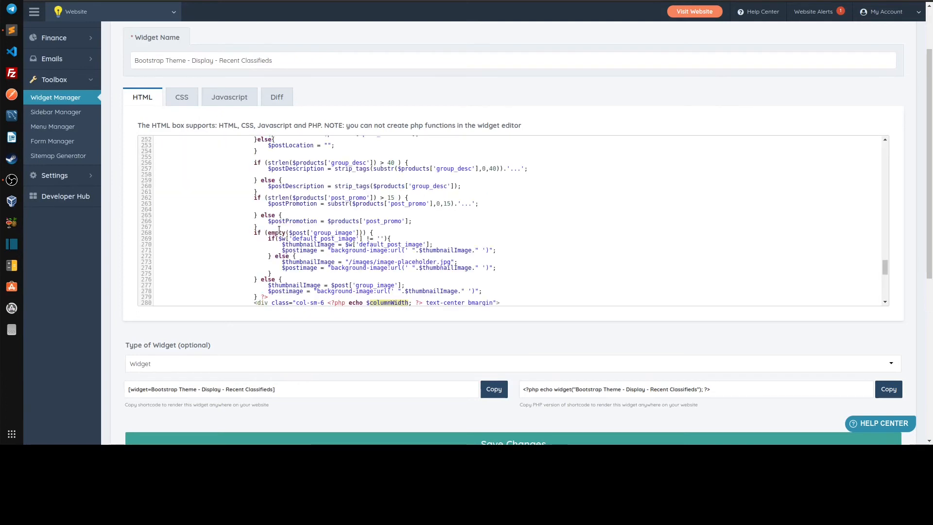
{"action": "scroll", "coordinate": [436, 188], "scroll_direction": "down", "scroll_amount": 3}
{"action": "key", "text": "ctrl+g"}
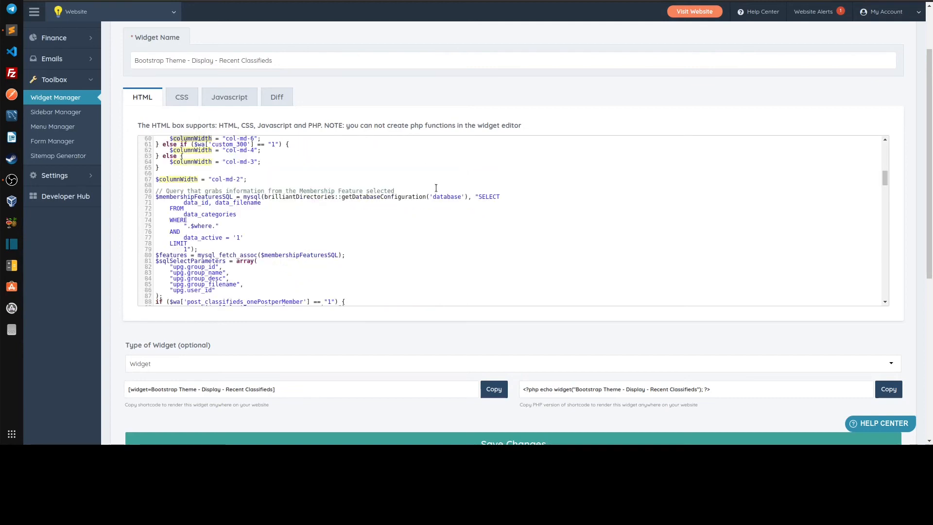
{"action": "key", "text": "ctrl+g"}
{"action": "key", "text": "ctrl+g"}
{"action": "key", "text": "ctrl+g"}
{"action": "key", "text": "ctrl+g"}
{"action": "key", "text": "ctrl+g"}
Check the widget's JavaScript and CSS code for existing content and return to its HTML code.
{"action": "left_click", "coordinate": [229, 97]}
{"action": "left_click", "coordinate": [181, 97]}
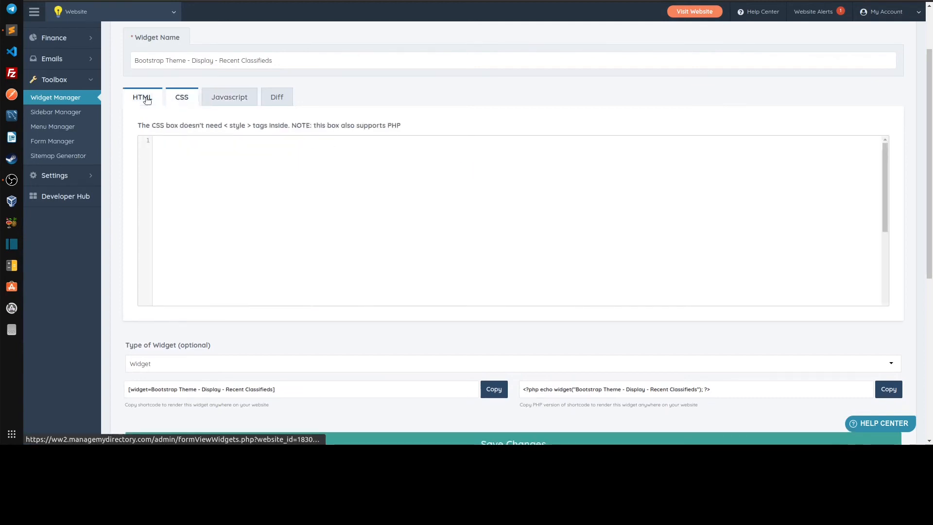
{"action": "left_click", "coordinate": [143, 96]}
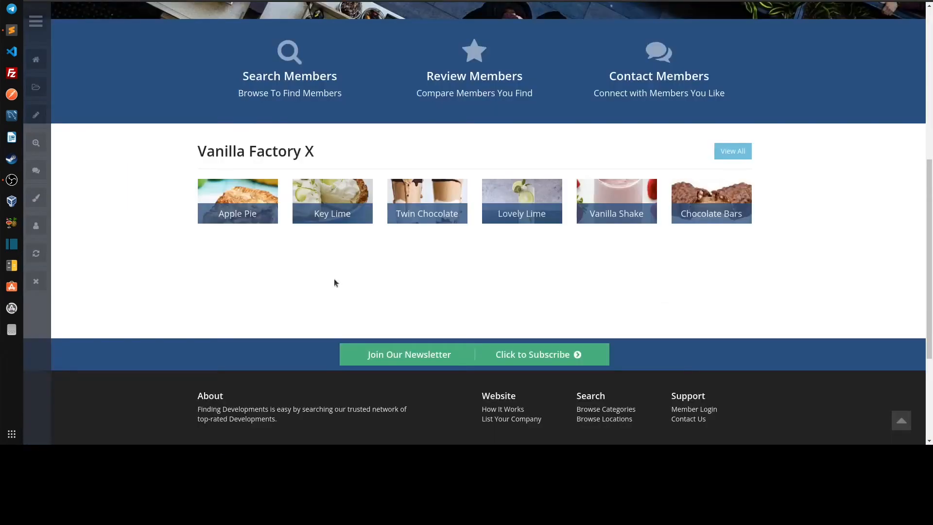
Inspect the Apple Pie listing on the live homepage and try a height of 140px in its inline element style.
{"action": "right_click", "coordinate": [208, 188]}
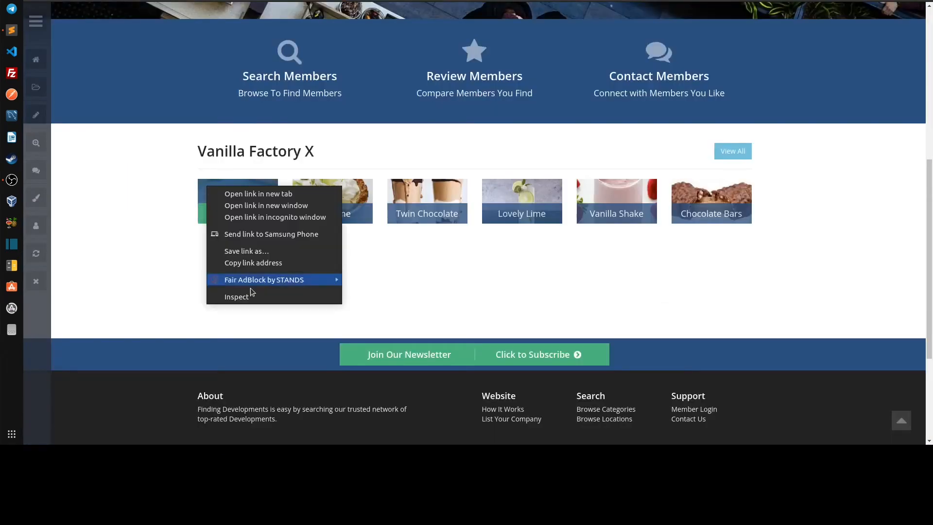
{"action": "left_click", "coordinate": [253, 293]}
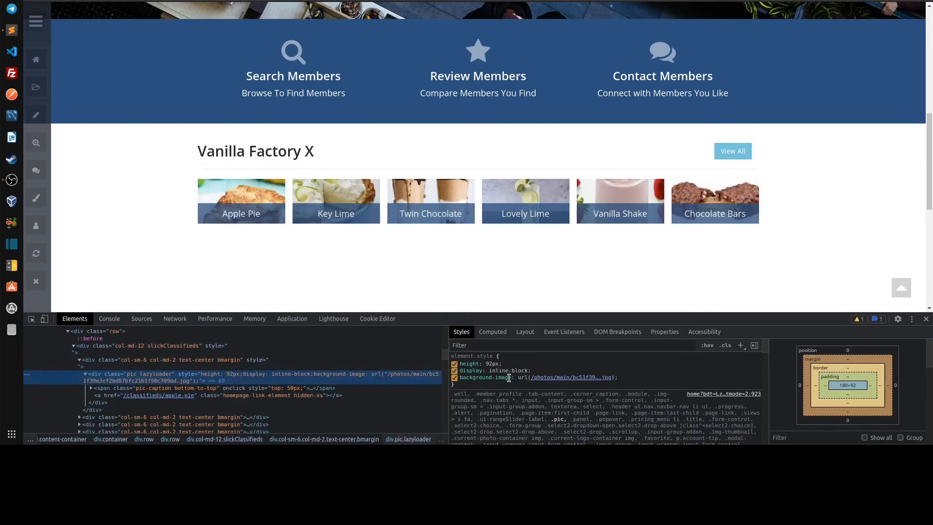
{"action": "left_click", "coordinate": [492, 363]}
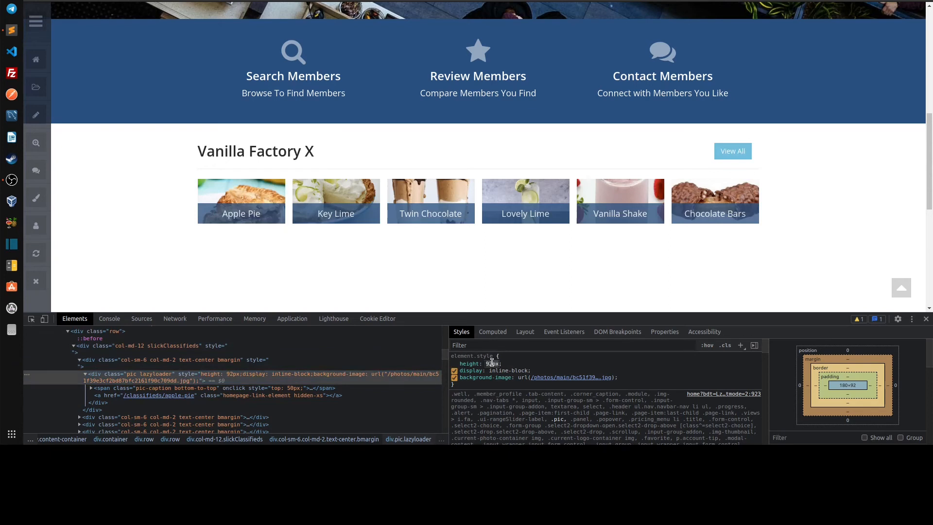
{"action": "scroll", "coordinate": [492, 363], "scroll_direction": "up", "scroll_amount": 16}
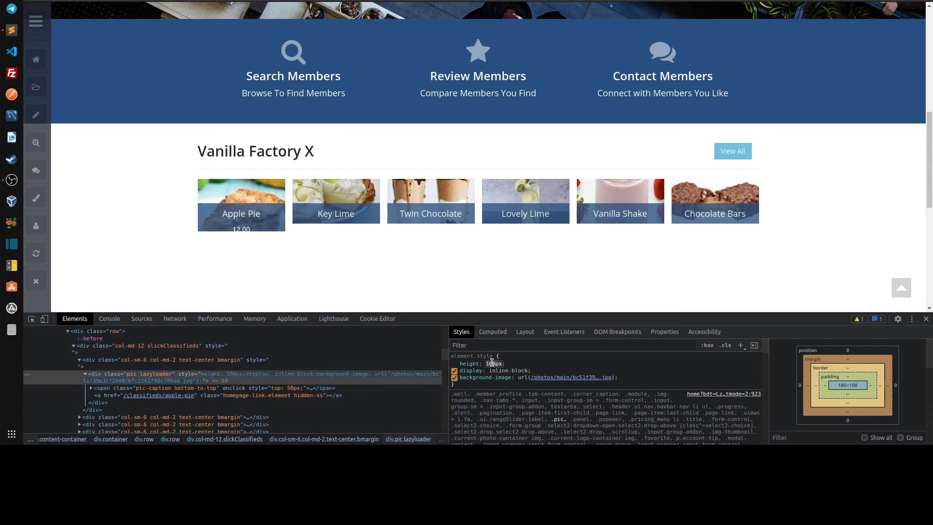
{"action": "scroll", "coordinate": [492, 363], "scroll_direction": "up", "scroll_amount": 6}
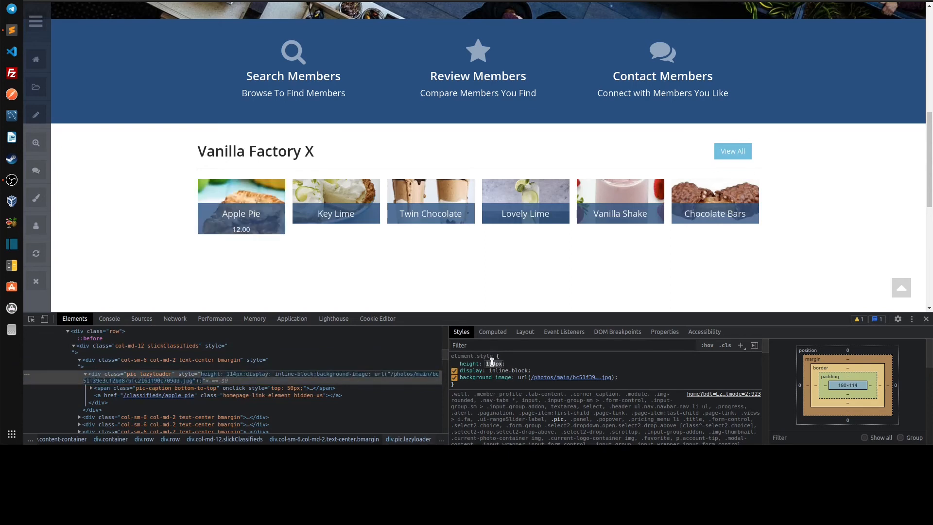
{"action": "scroll", "coordinate": [521, 361], "scroll_direction": "up", "scroll_amount": 20}
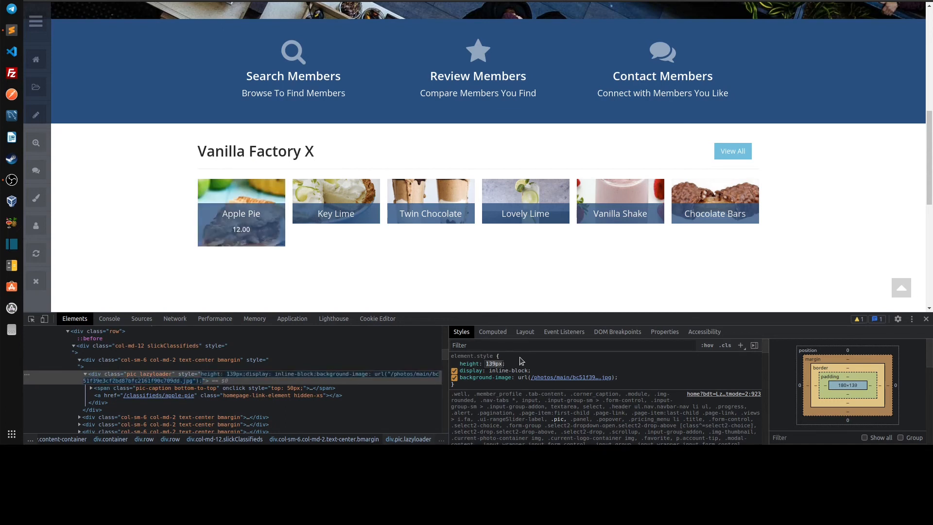
{"action": "scroll", "coordinate": [521, 360], "scroll_direction": "up", "scroll_amount": 5}
{"action": "left_click", "coordinate": [521, 359]}
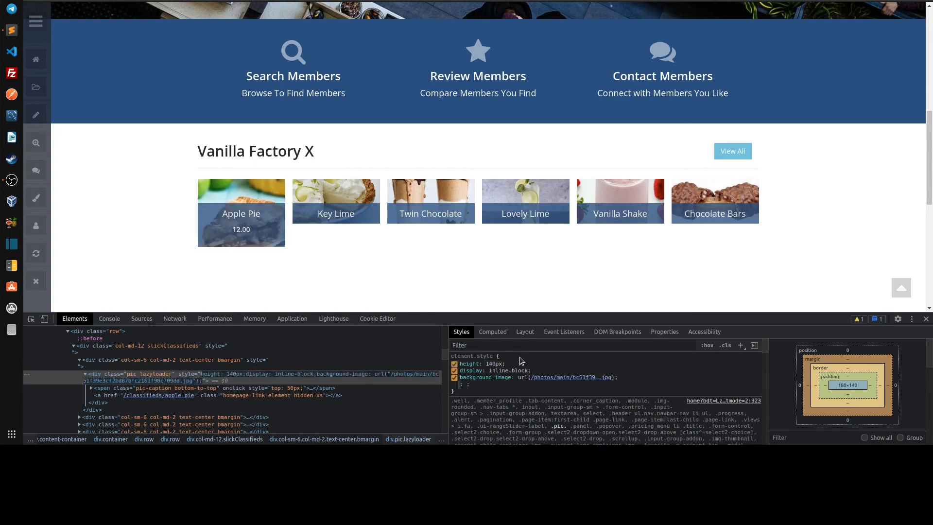
{"action": "mouse_move", "coordinate": [217, 212]}
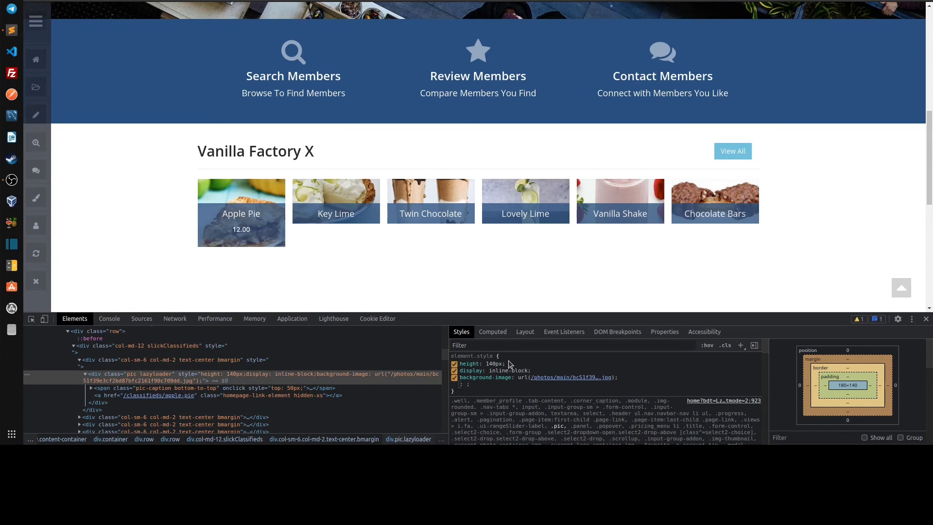
{"action": "left_click_drag", "start_coordinate": [508, 367], "coordinate": [485, 365]}
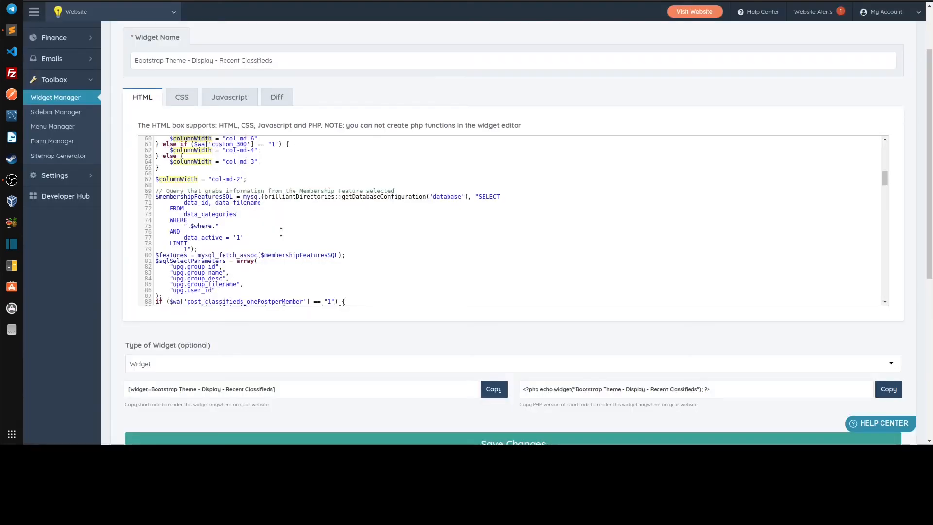
Add an empty style block after the closing PHP tag at the end of the widget's HTML code.
{"action": "scroll", "coordinate": [281, 232], "scroll_direction": "up", "scroll_amount": 15}
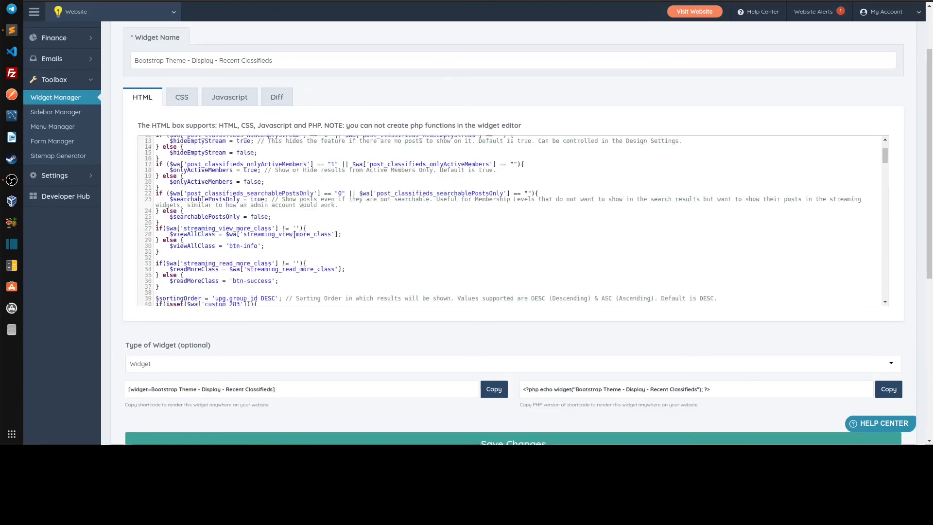
{"action": "scroll", "coordinate": [294, 235], "scroll_direction": "down", "scroll_amount": 20}
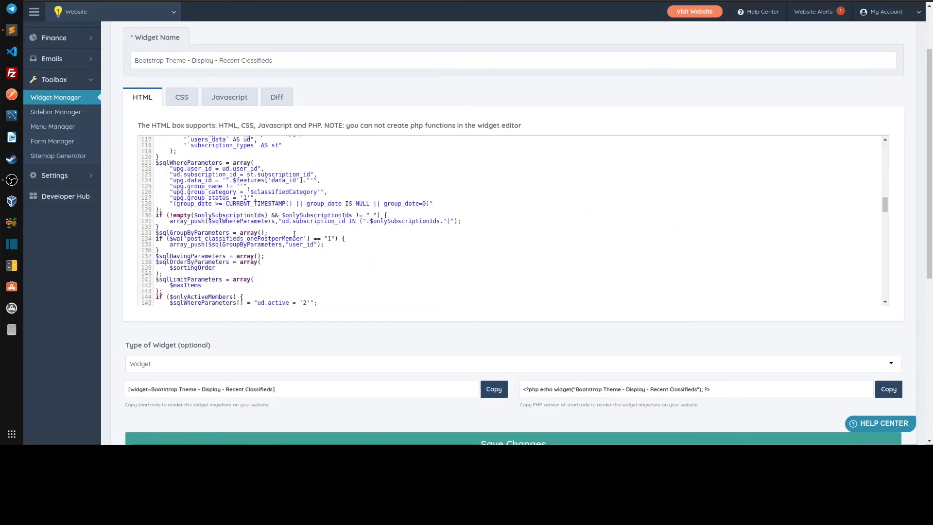
{"action": "scroll", "coordinate": [294, 235], "scroll_direction": "down", "scroll_amount": 20}
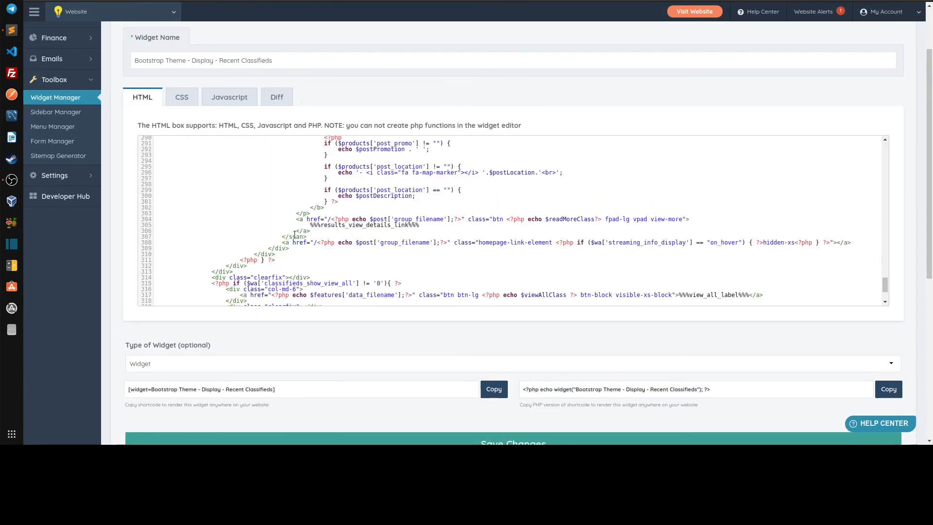
{"action": "left_click", "coordinate": [213, 299]}
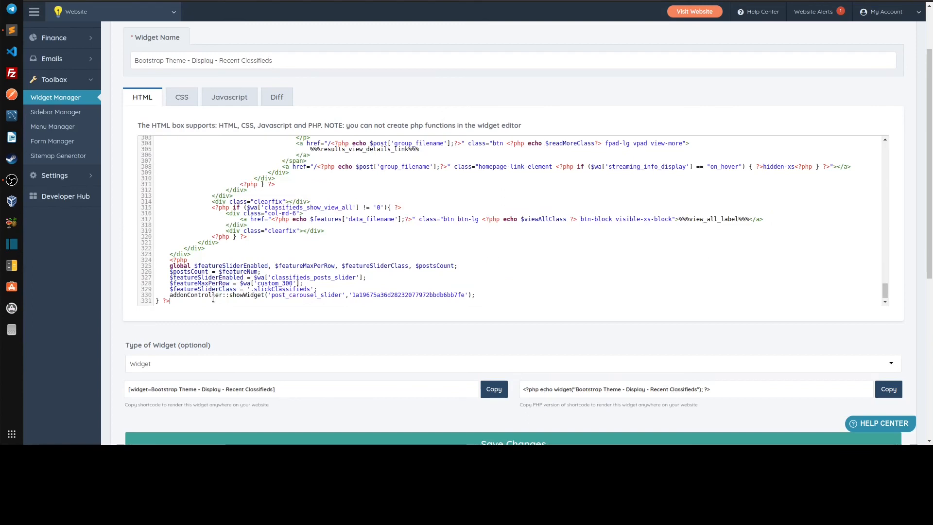
{"action": "key", "text": "Return"}
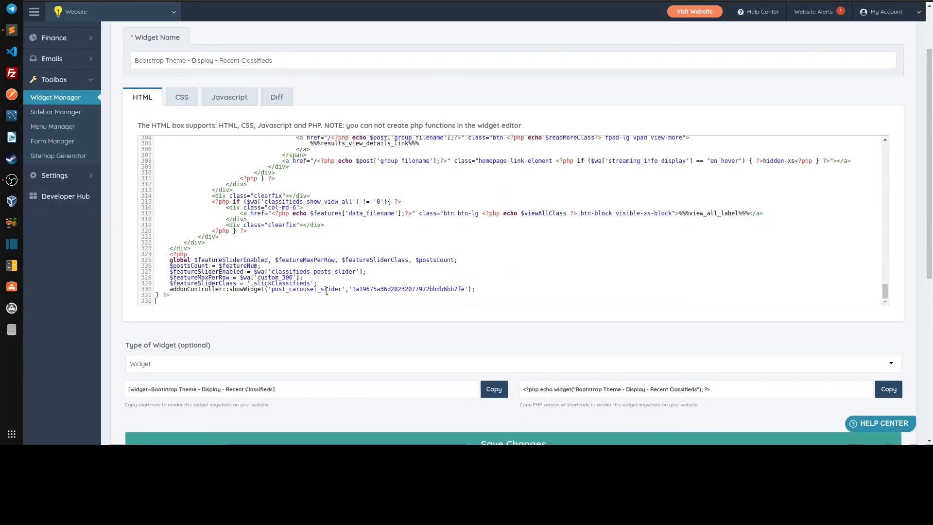
{"action": "type", "text": "<style>"}
{"action": "key", "text": "Return"}
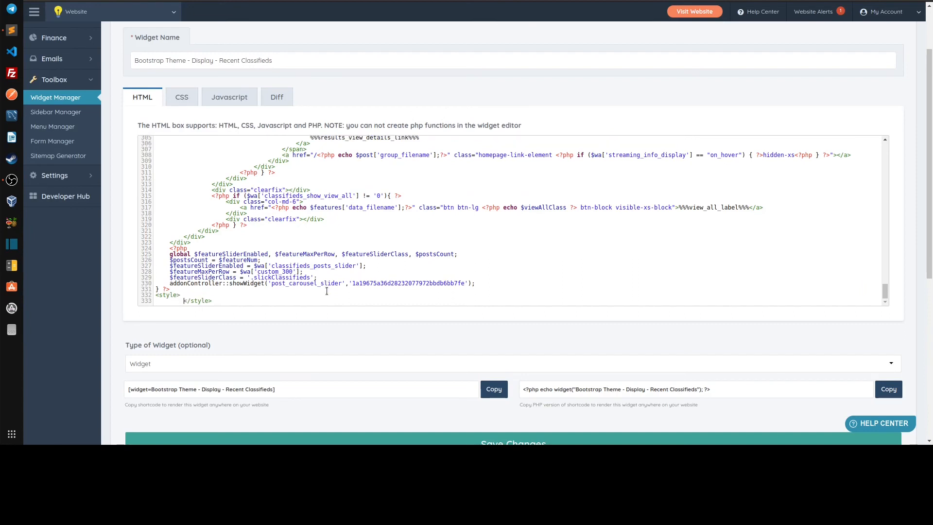
{"action": "key", "text": "Return"}
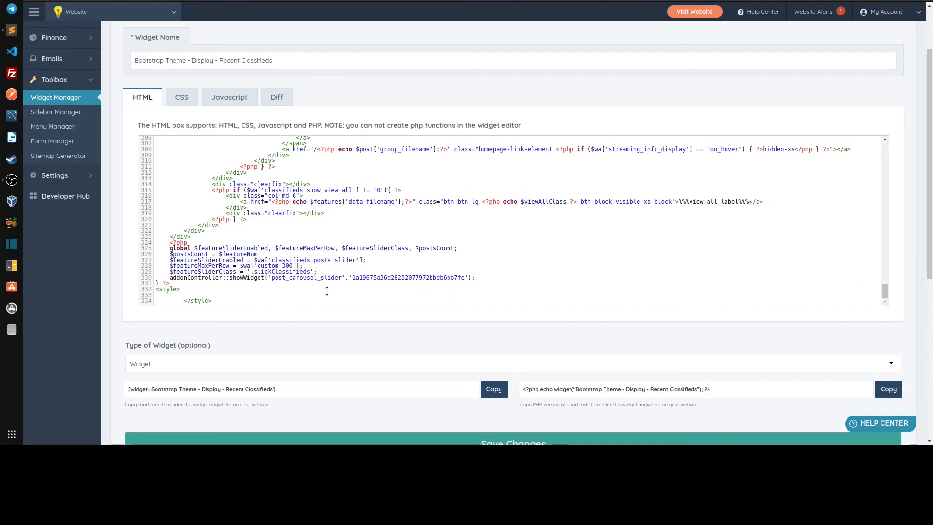
{"action": "key", "text": "BackSpace"}
{"action": "key", "text": "BackSpace"}
{"action": "key", "text": "Tab"}
Write a .lazyloader rule with min-height: 140px; inside the style block at the end of the widget code.
{"action": "type", "text": "min-height.lazyloade"}
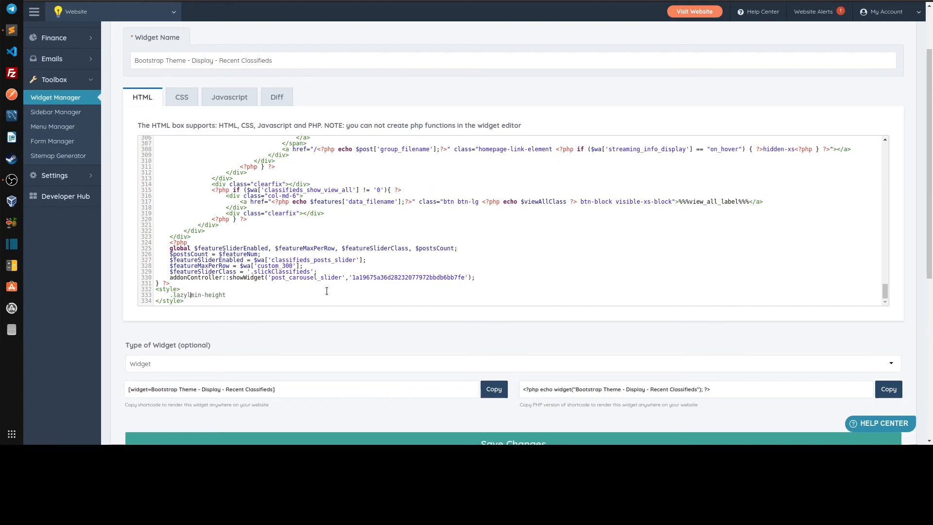
{"action": "type", "text": "r"}
{"action": "key", "text": "BackSpace"}
{"action": "type", "text": "{"}
{"action": "key", "text": "Return"}
{"action": "type", "text": "1"}
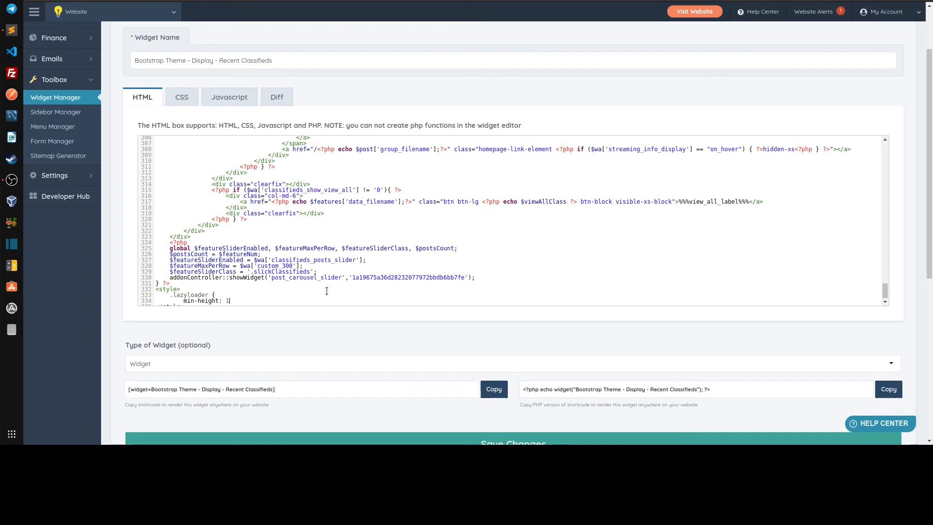
{"action": "type", "text": "40px;"}
{"action": "key", "text": "Return"}
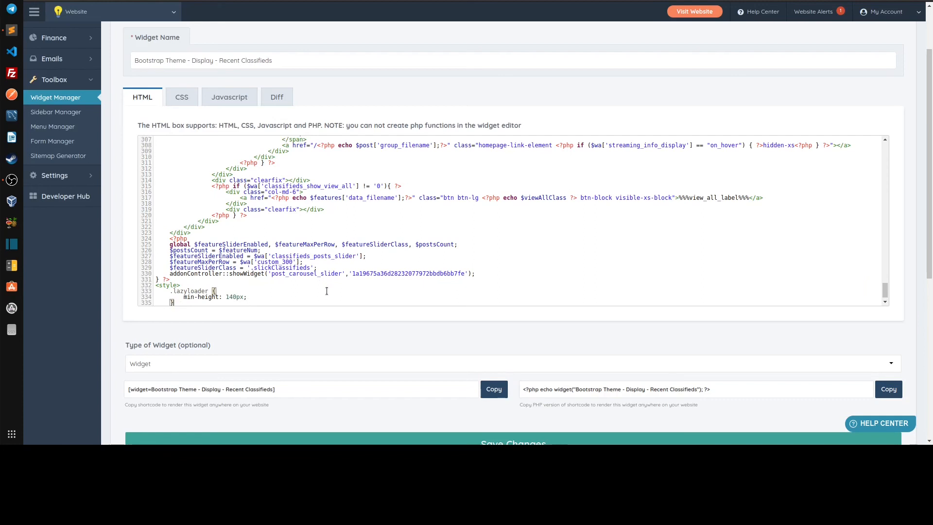
{"action": "type", "text": "}"}
{"action": "key", "text": "Return"}
{"action": "type", "text": "</style>"}
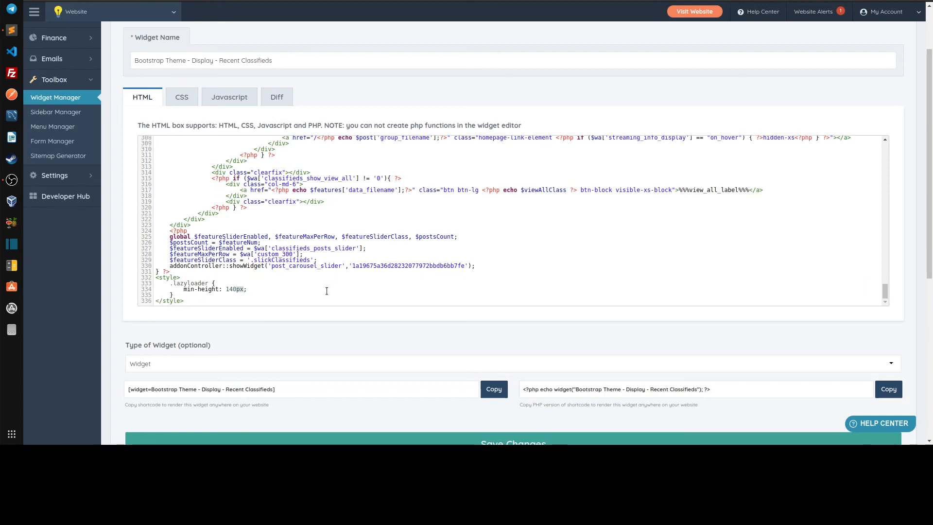
Save the widget, check the listings' height on the live homepage and close the developer tools.
{"action": "key", "text": "ctrl+s"}
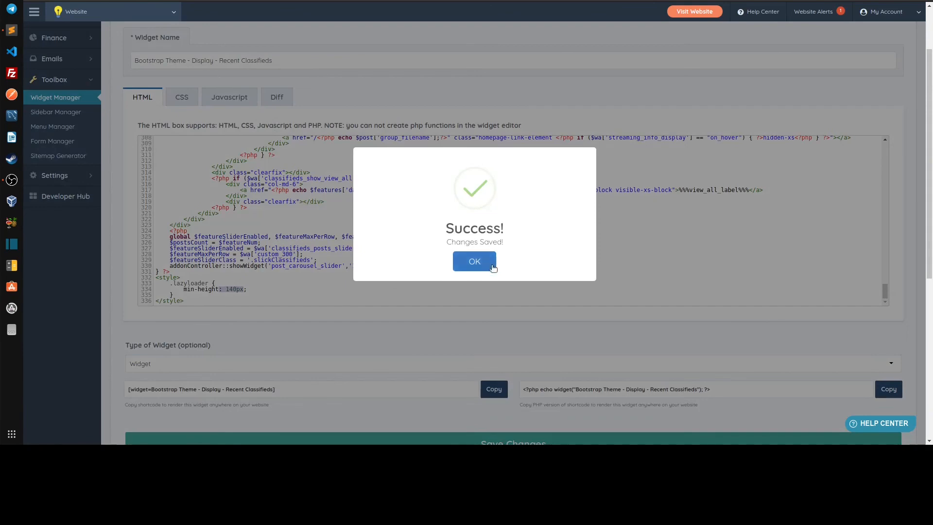
{"action": "left_click", "coordinate": [491, 264]}
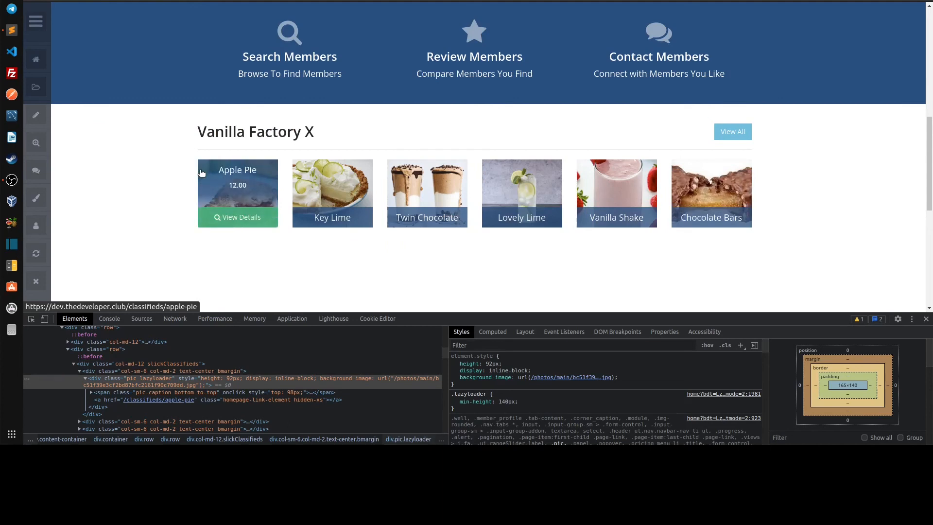
{"action": "left_click", "coordinate": [924, 319]}
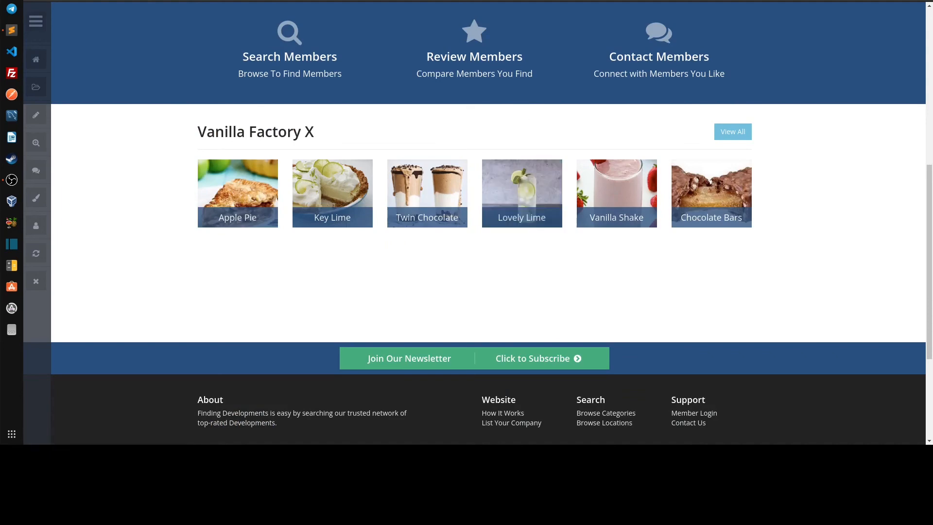
Insert '$'. before $postPromotion in the post_promo echo statement of the widget code and save the widget.
{"action": "left_click", "coordinate": [389, 1]}
{"action": "scroll", "coordinate": [359, 253], "scroll_direction": "up", "scroll_amount": 5}
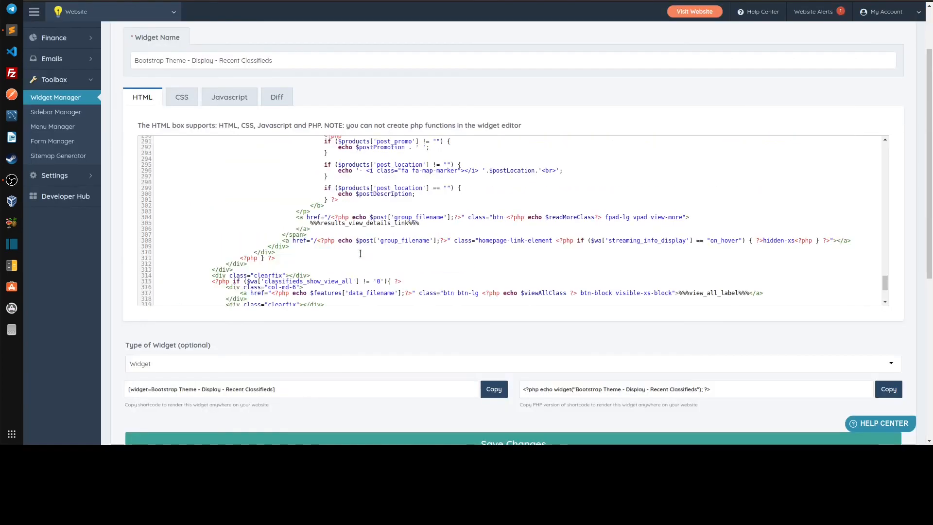
{"action": "scroll", "coordinate": [360, 253], "scroll_direction": "up", "scroll_amount": 5}
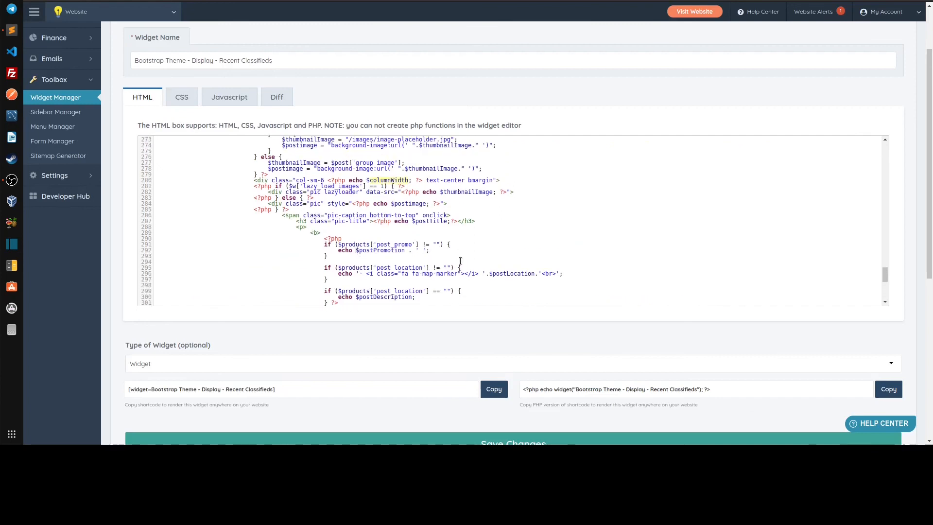
{"action": "type", "text": "'"}
{"action": "type", "text": "$'."}
{"action": "scroll", "coordinate": [567, 206], "scroll_direction": "down", "scroll_amount": 3}
{"action": "key", "text": "ctrl+s"}
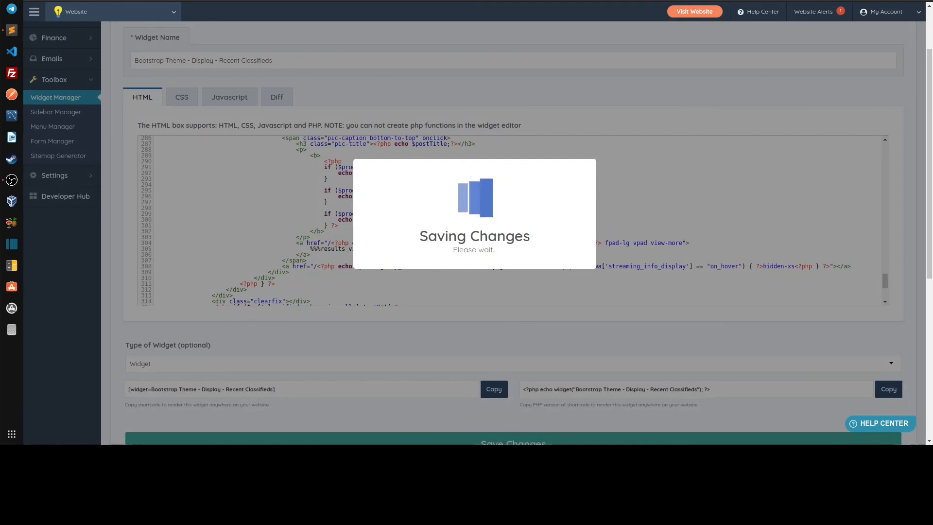
Reload the live homepage and check the price on the Apple Pie listing.
{"action": "key", "text": "alt+Tab"}
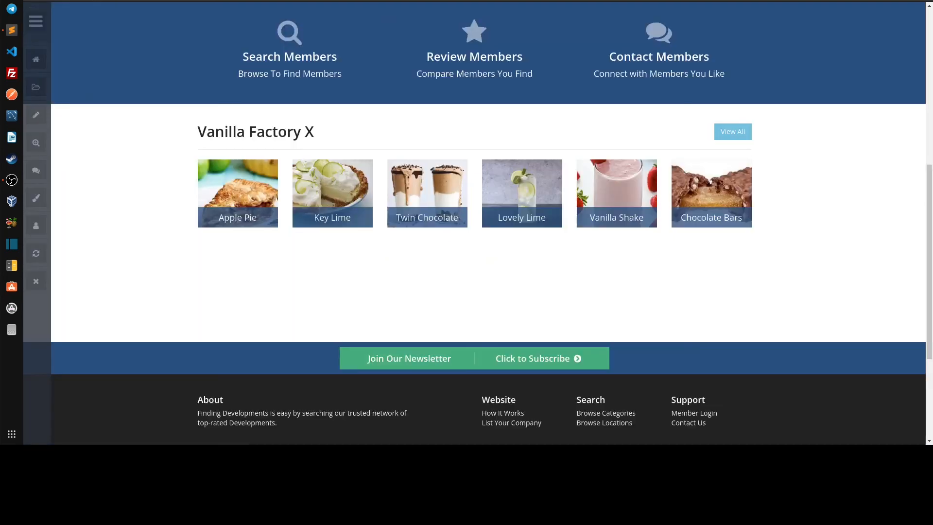
{"action": "key", "text": "F5"}
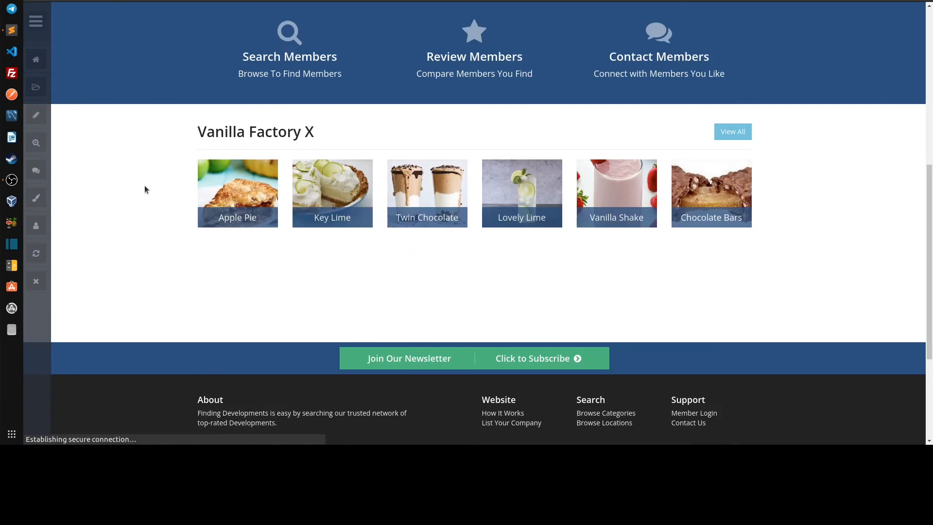
{"action": "mouse_move", "coordinate": [215, 185]}
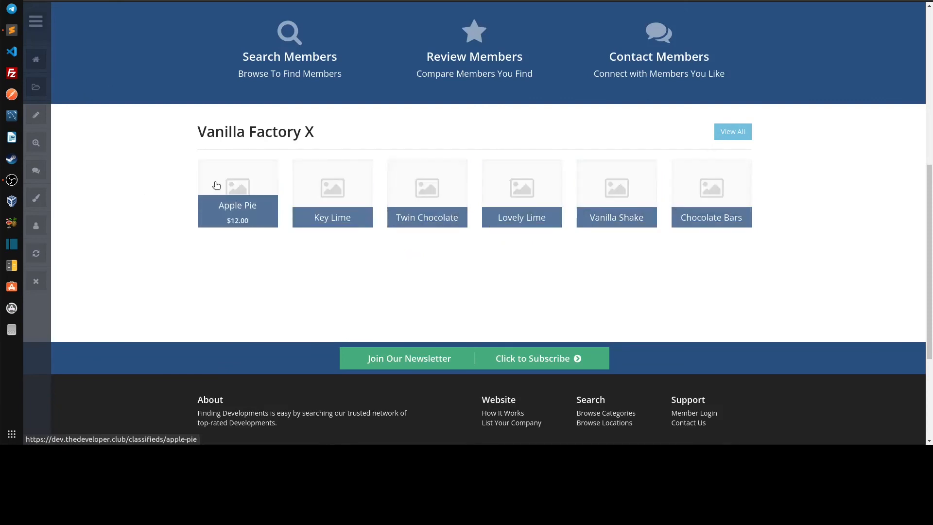